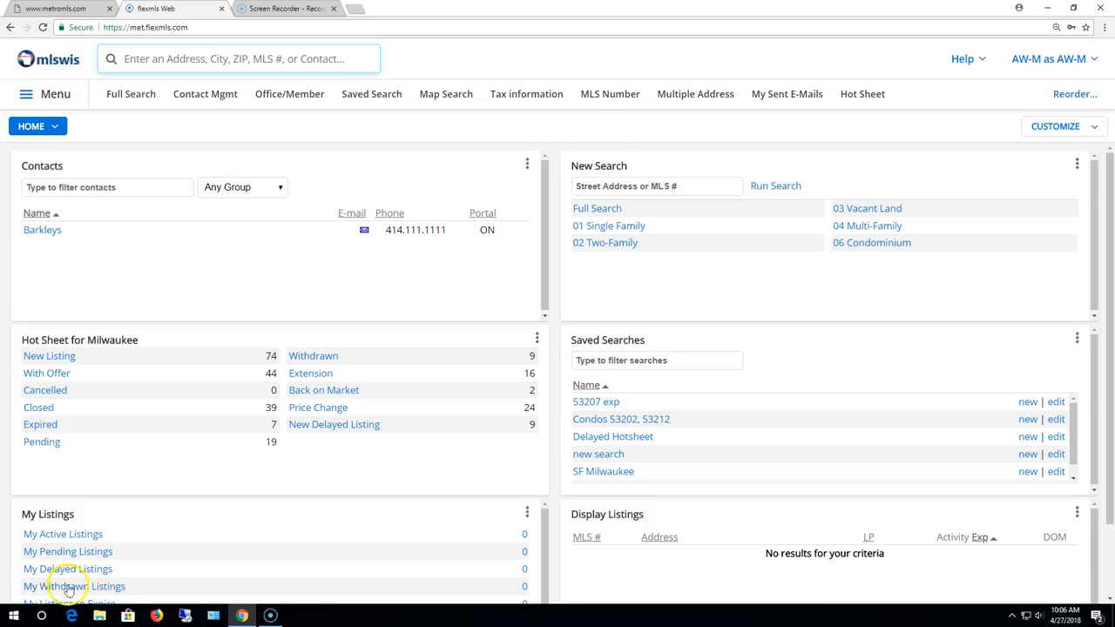
Open the saved sorts preferences and start a new sort named "Delayed Listings".
{"action": "left_click", "coordinate": [45, 95]}
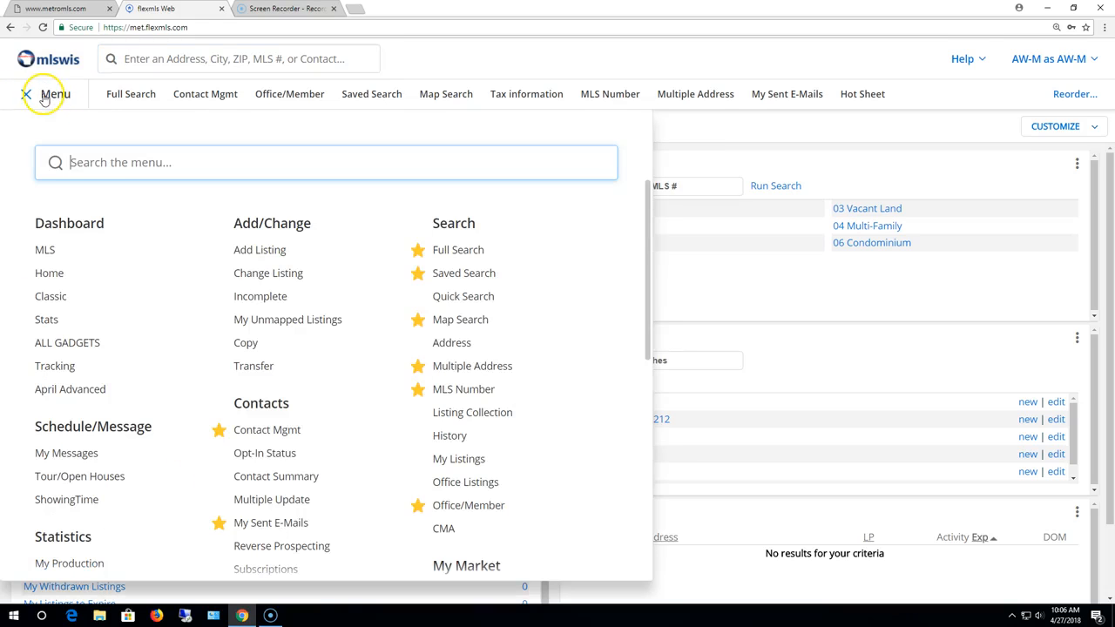
{"action": "scroll", "coordinate": [297, 427], "scroll_direction": "down", "scroll_amount": 4}
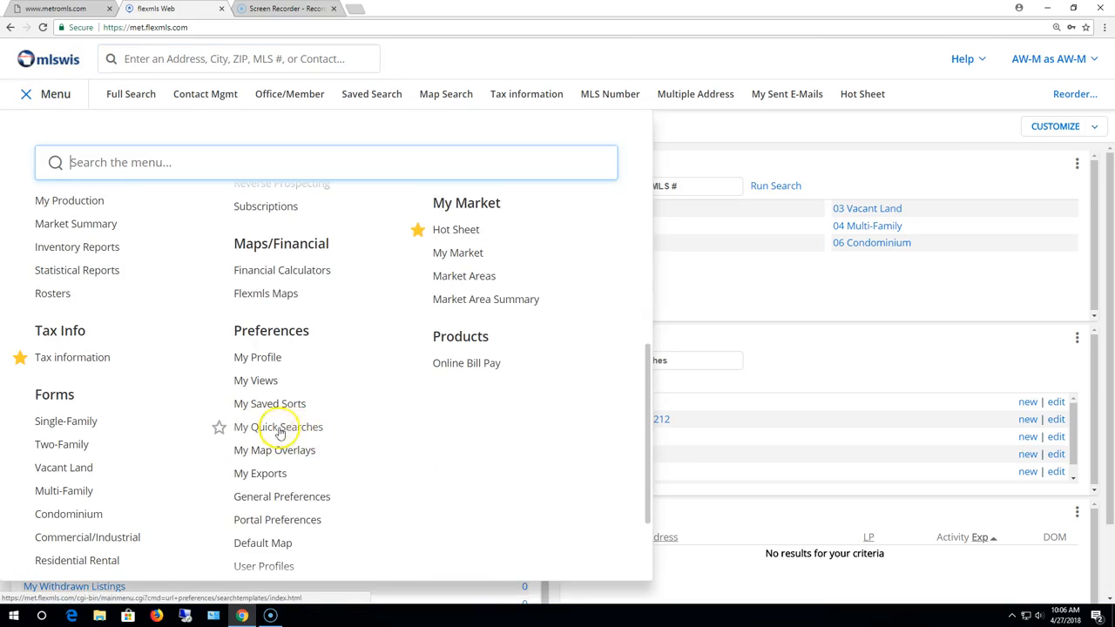
{"action": "left_click", "coordinate": [291, 403]}
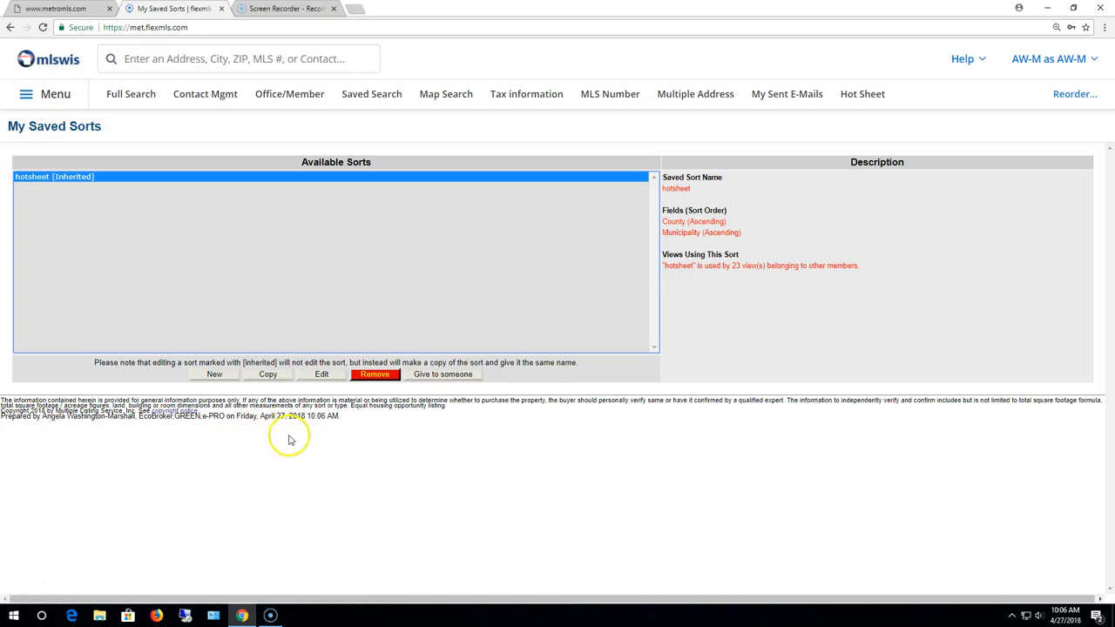
{"action": "left_click", "coordinate": [215, 376]}
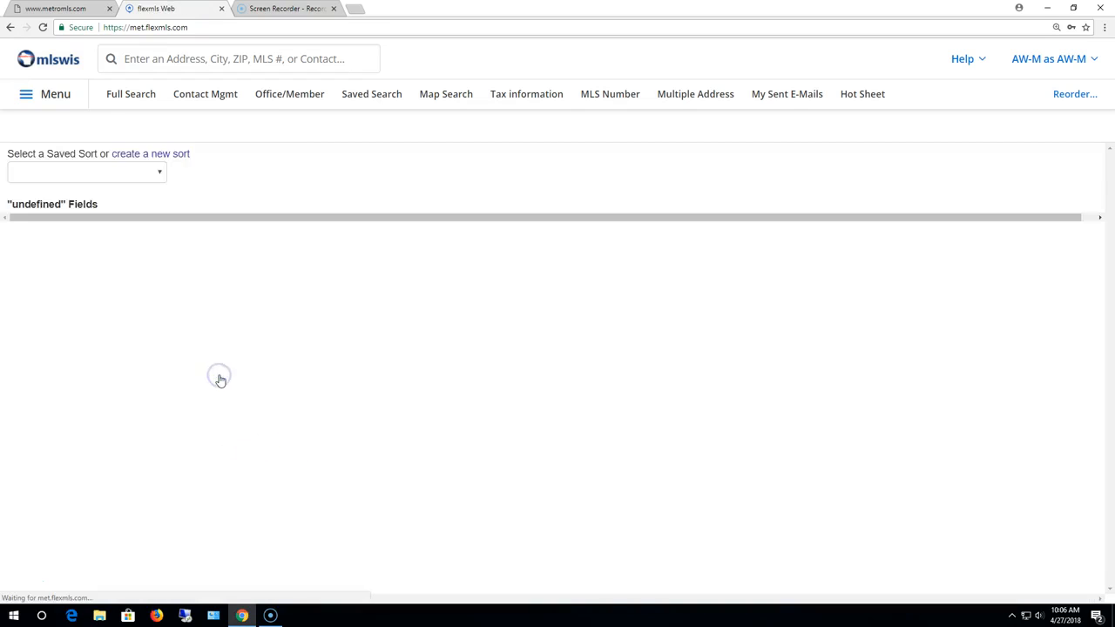
{"action": "mouse_move", "coordinate": [241, 372]}
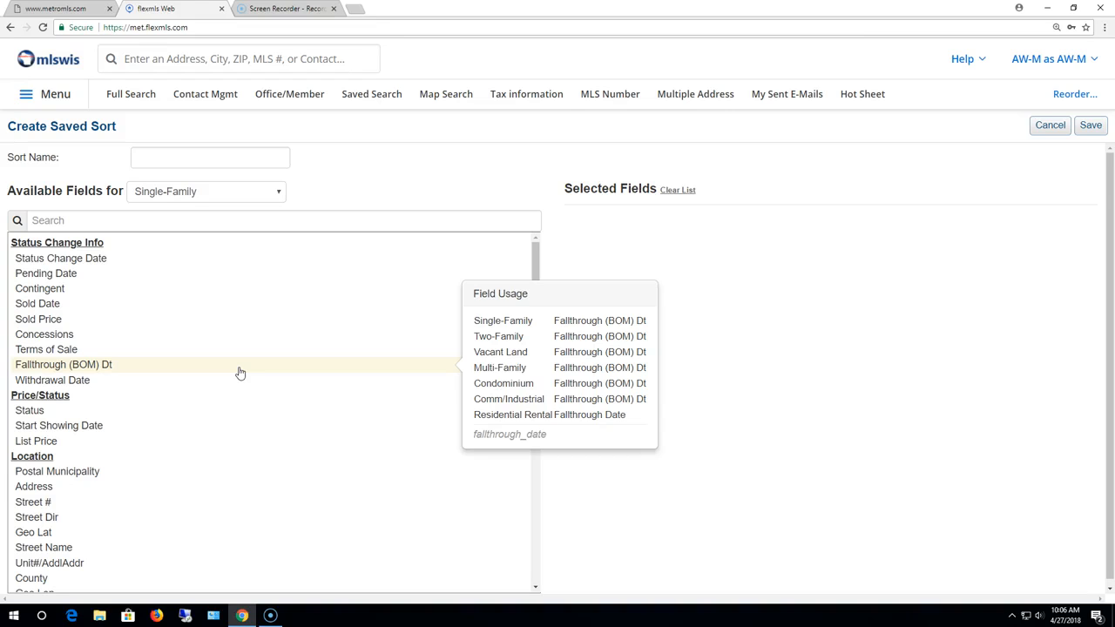
{"action": "left_click", "coordinate": [228, 153]}
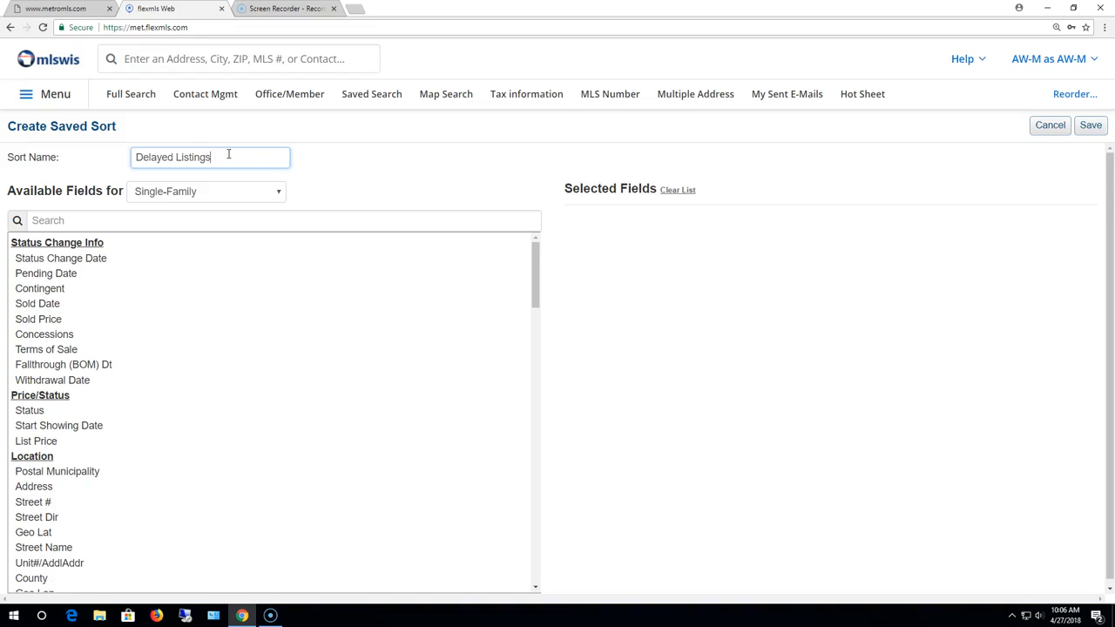
Find the Single-Family field Start Showing Date, add it to the sort in ascending order, and save the sort.
{"action": "left_click", "coordinate": [281, 195]}
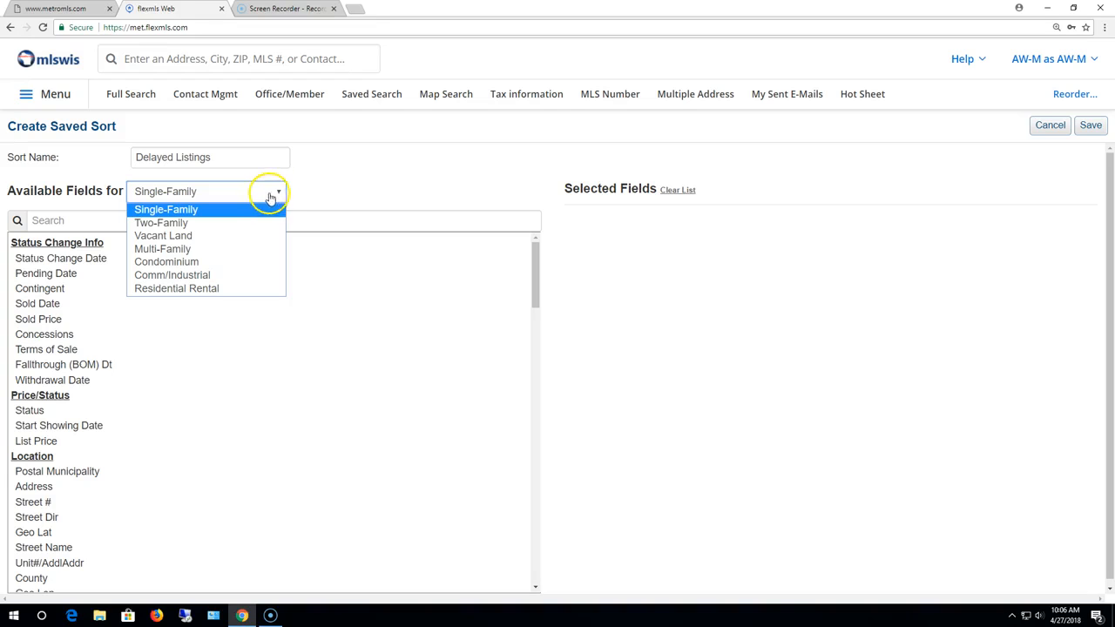
{"action": "left_click", "coordinate": [281, 195]}
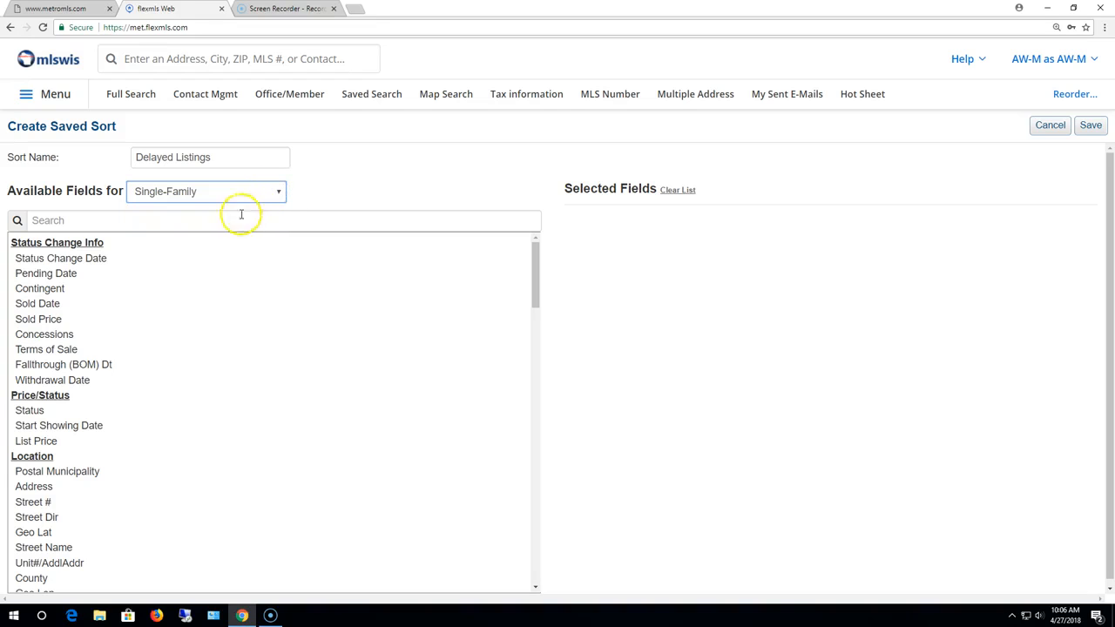
{"action": "left_click", "coordinate": [535, 253]}
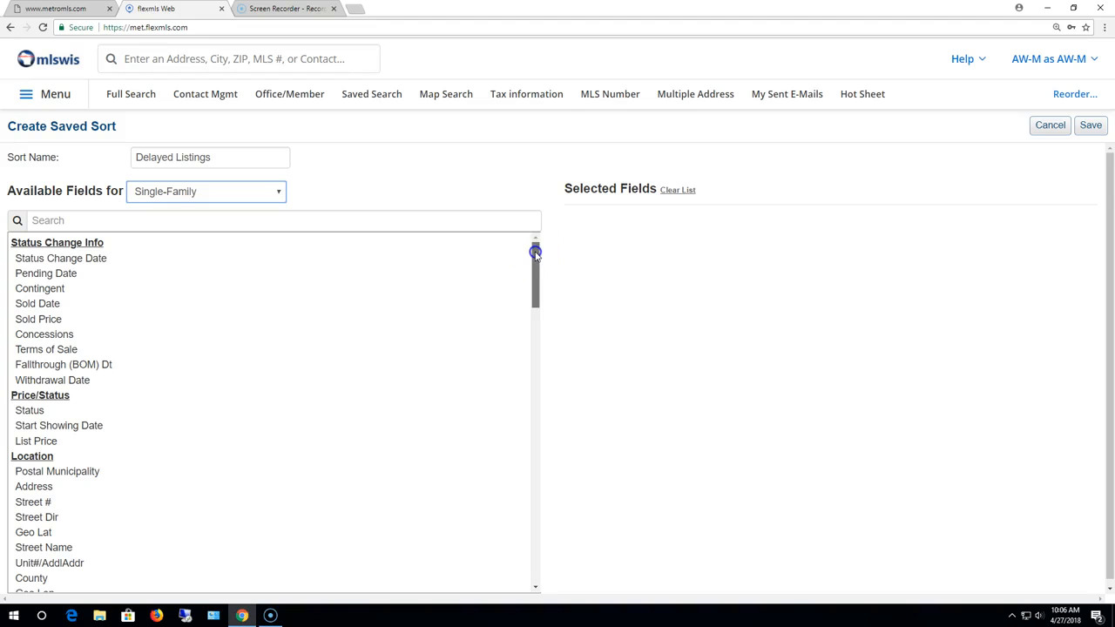
{"action": "mouse_move", "coordinate": [535, 253]}
{"action": "left_mouse_down"}
{"action": "mouse_move", "coordinate": [542, 324]}
{"action": "mouse_move", "coordinate": [535, 236]}
{"action": "left_mouse_up"}
{"action": "left_click_drag", "start_coordinate": [537, 275], "coordinate": [530, 249]}
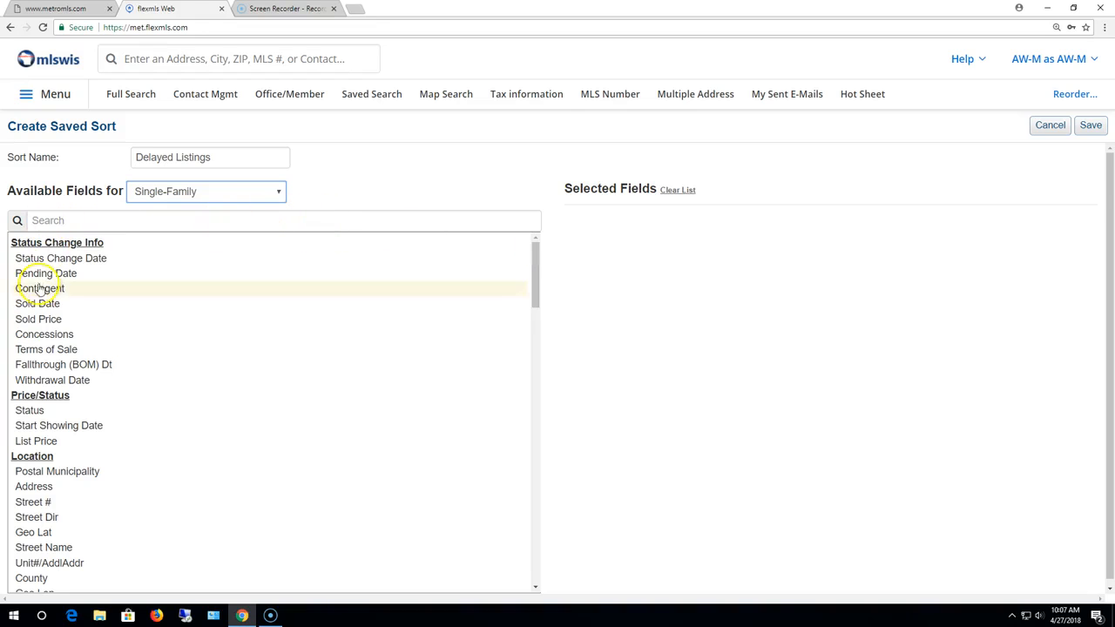
{"action": "left_click", "coordinate": [122, 220]}
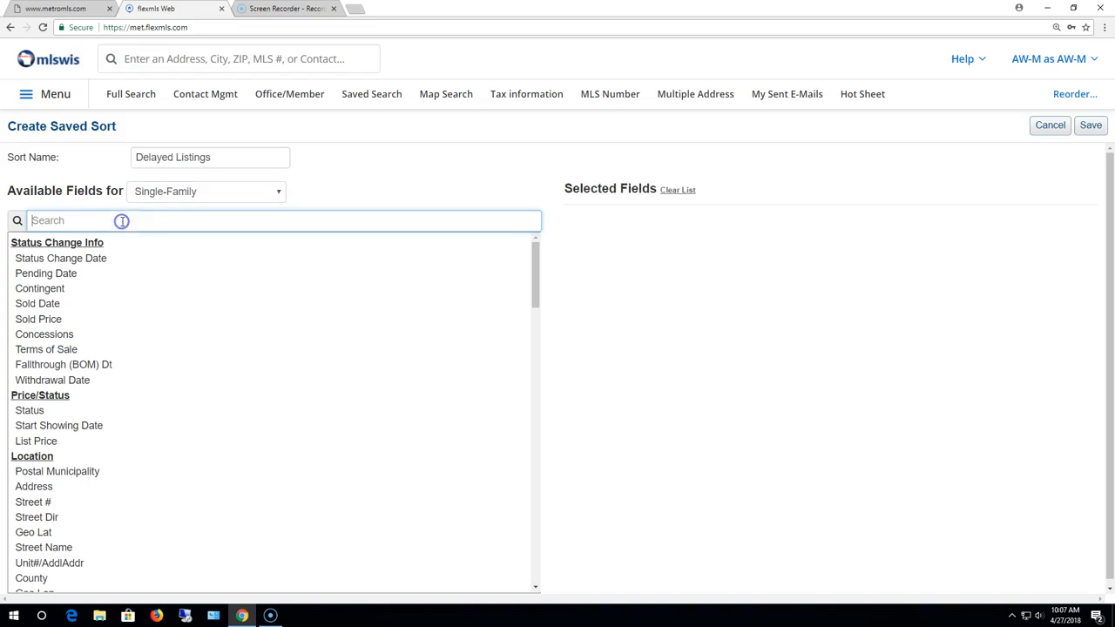
{"action": "type", "text": "start"}
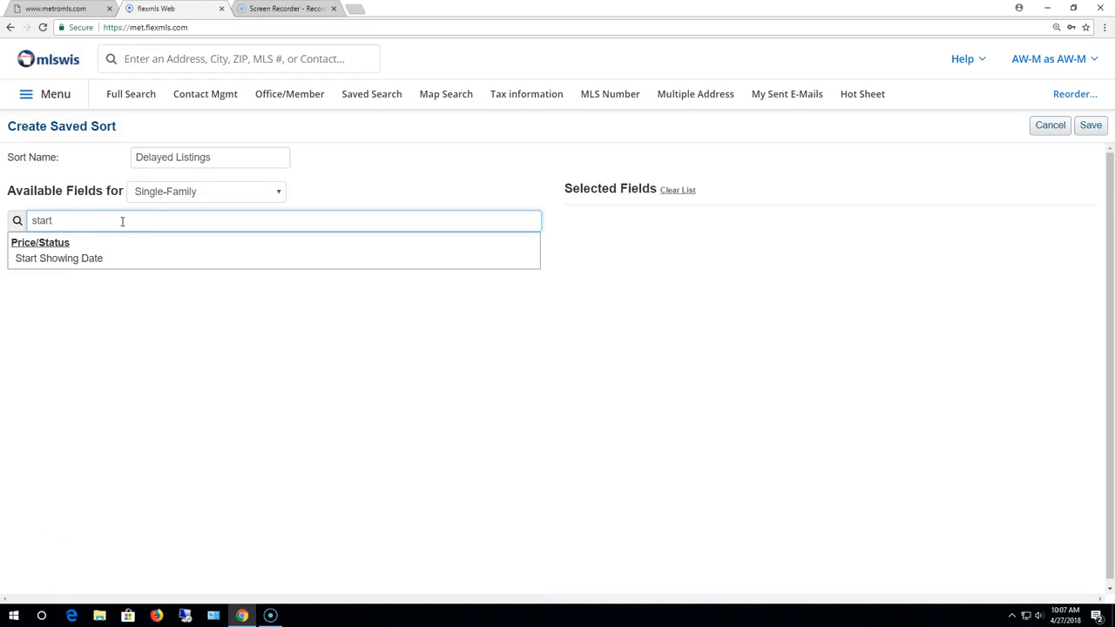
{"action": "left_click", "coordinate": [73, 259]}
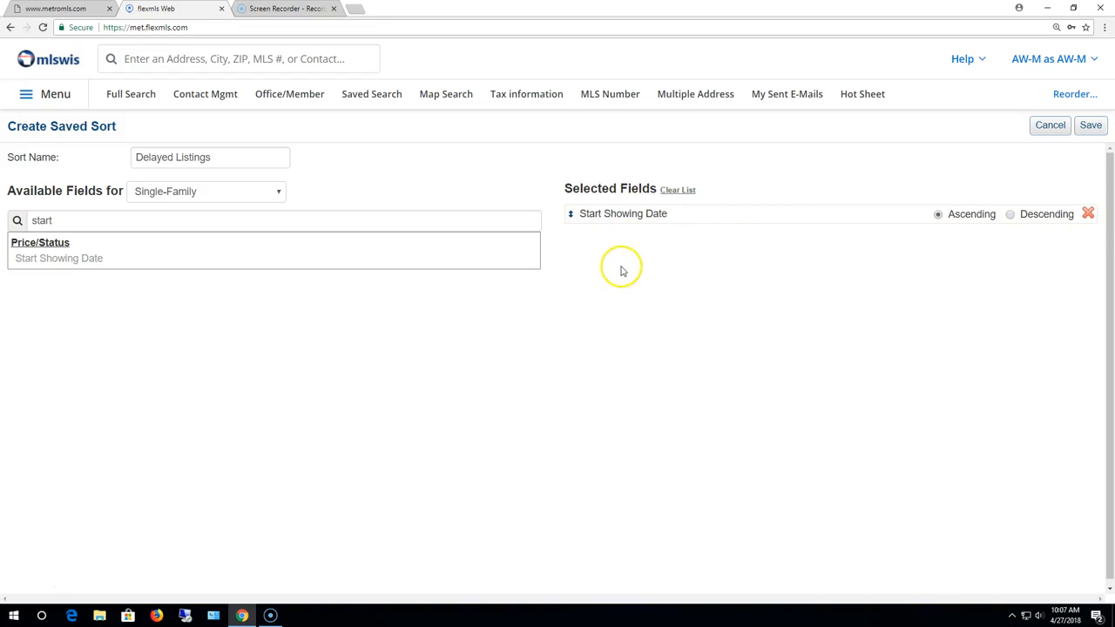
{"action": "left_click", "coordinate": [1091, 127]}
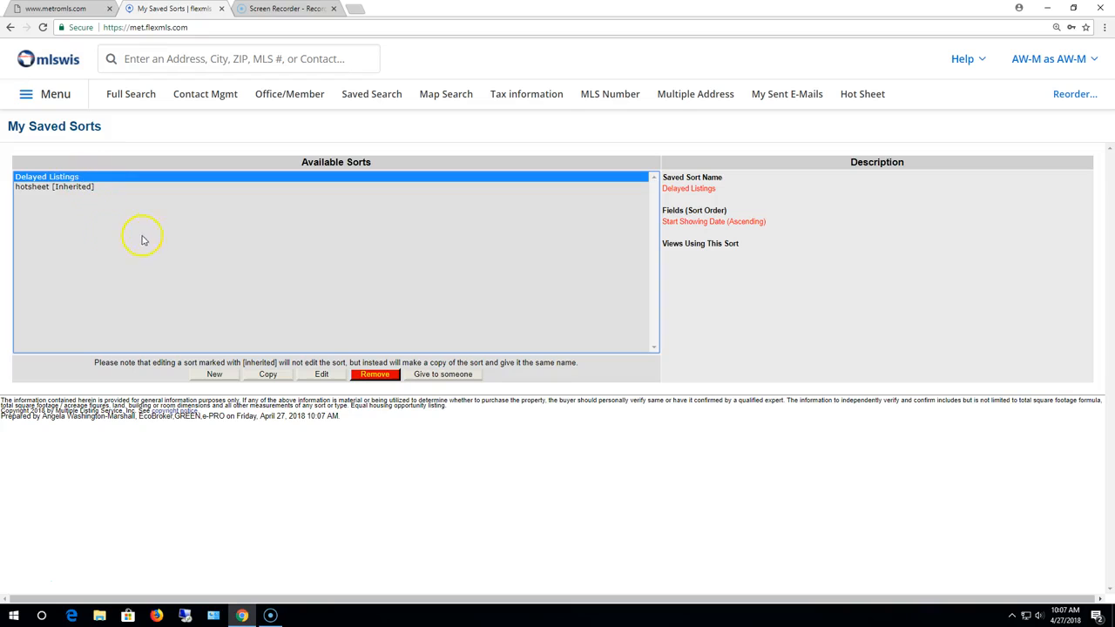
Compare the descriptions of the inherited hotsheet sort and the Delayed Listings sort, and review the options for managing them.
{"action": "left_click", "coordinate": [77, 188]}
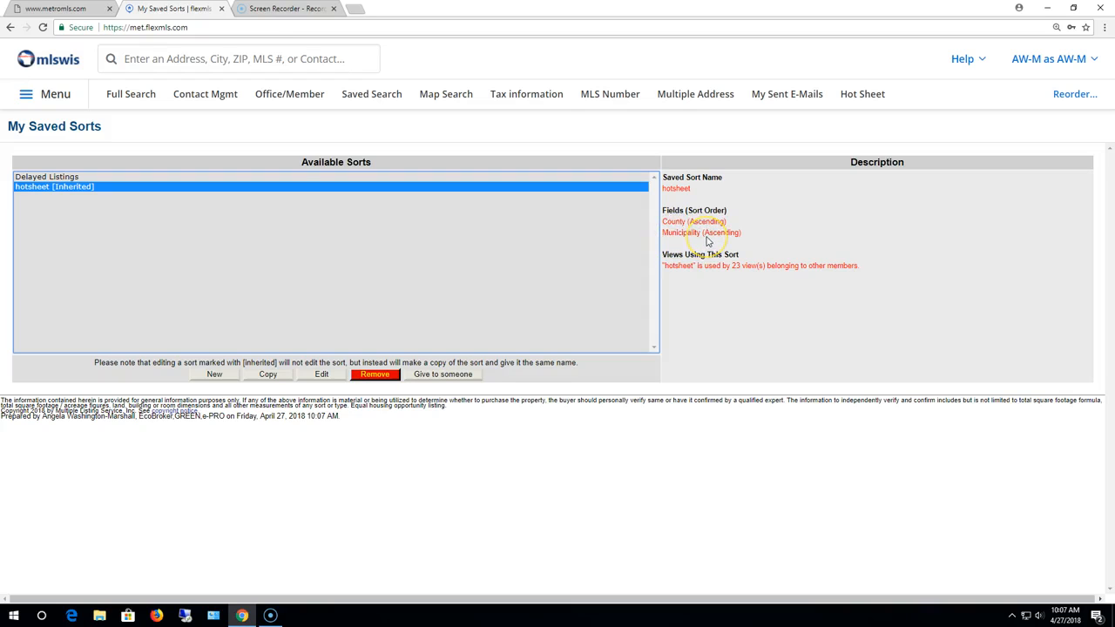
{"action": "left_click", "coordinate": [63, 177]}
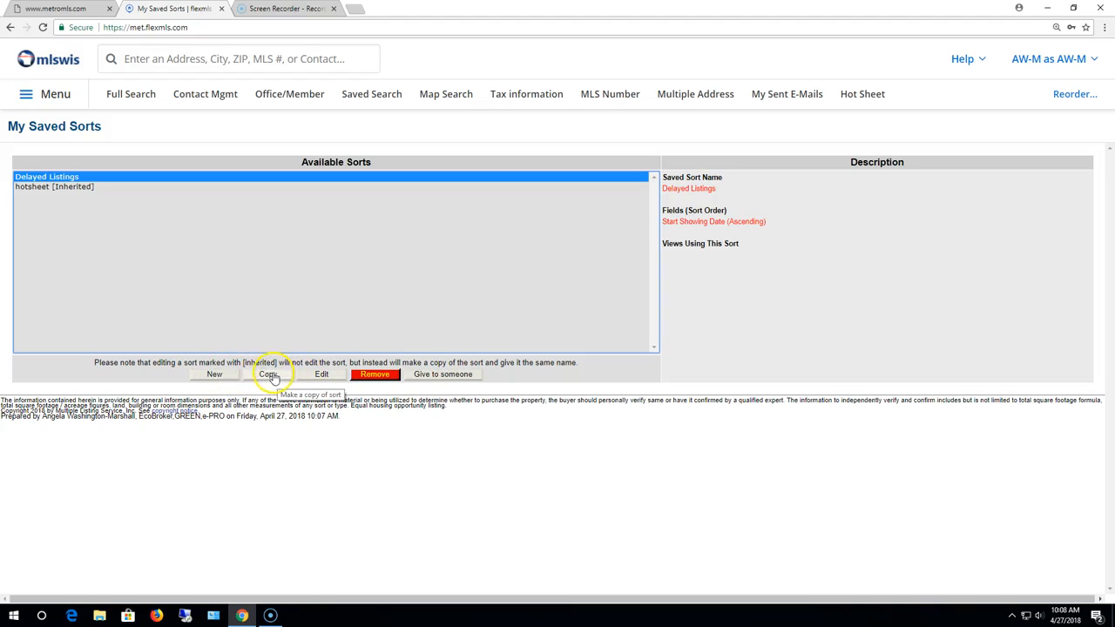
{"action": "left_click", "coordinate": [38, 188]}
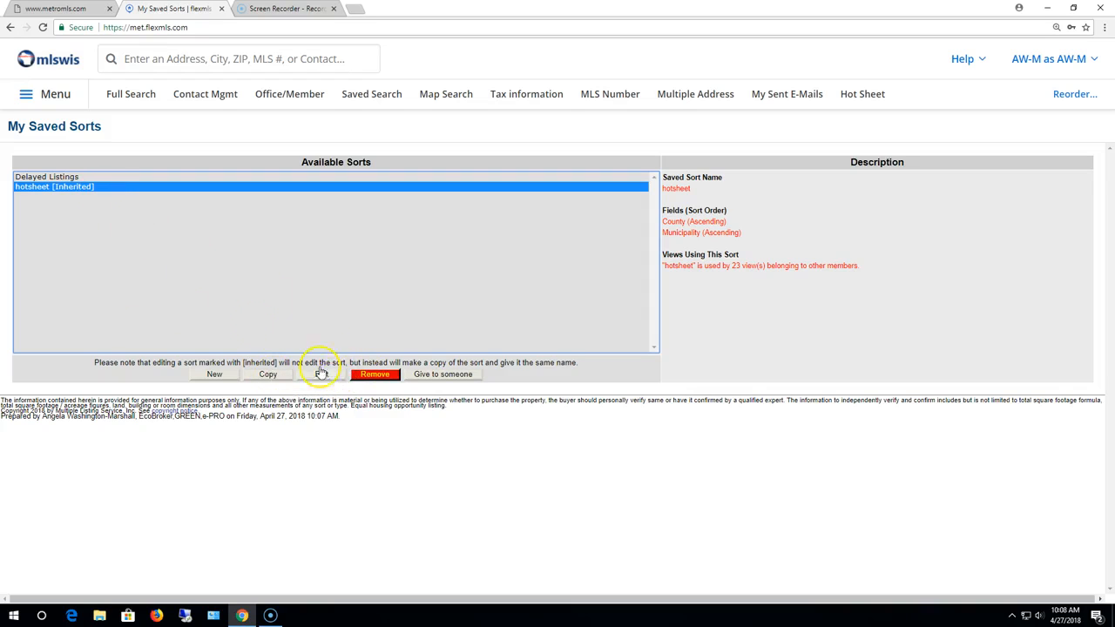
{"action": "left_click", "coordinate": [48, 177]}
{"action": "left_click", "coordinate": [330, 378]}
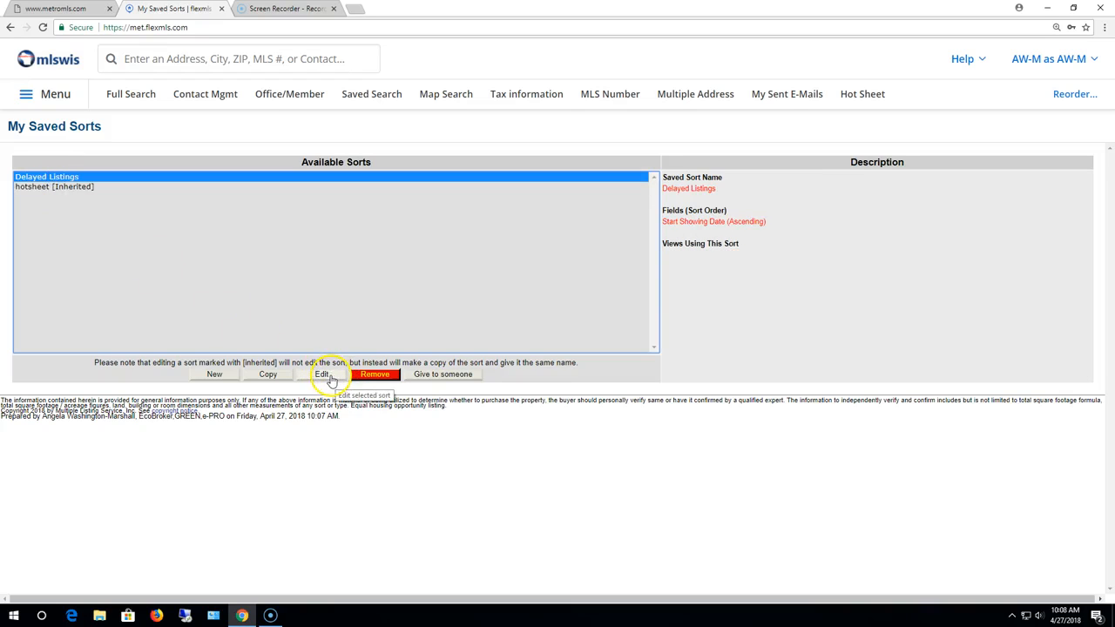
{"action": "left_click", "coordinate": [376, 377]}
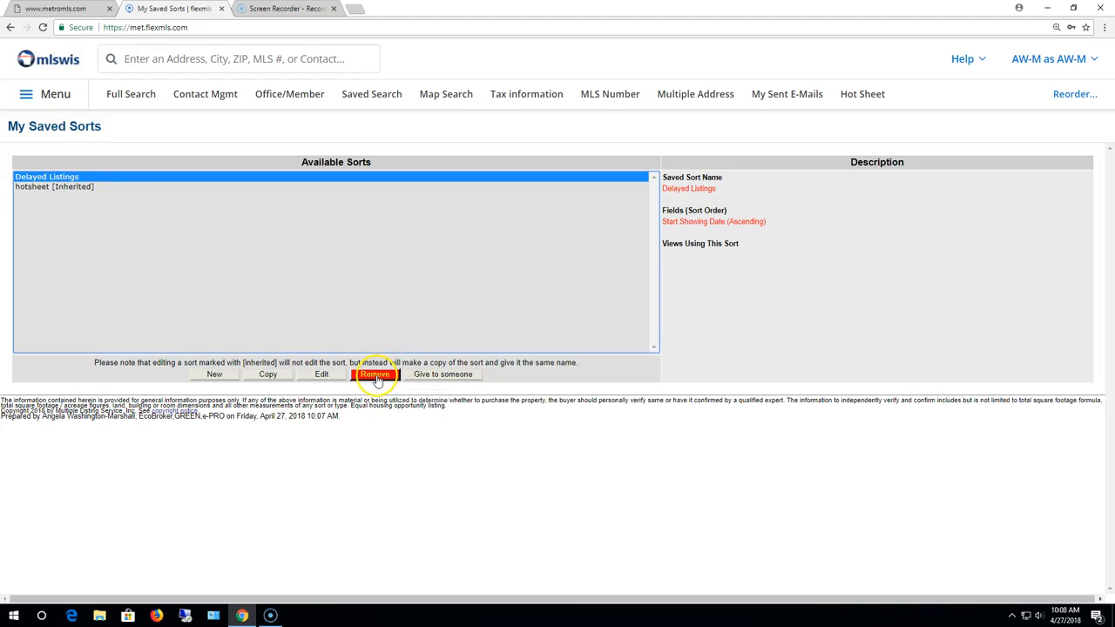
Look up a member or office by name as recipient of the Delayed Listings sort, and close the dialog without giving it.
{"action": "left_click", "coordinate": [428, 377]}
{"action": "left_click", "coordinate": [466, 354]}
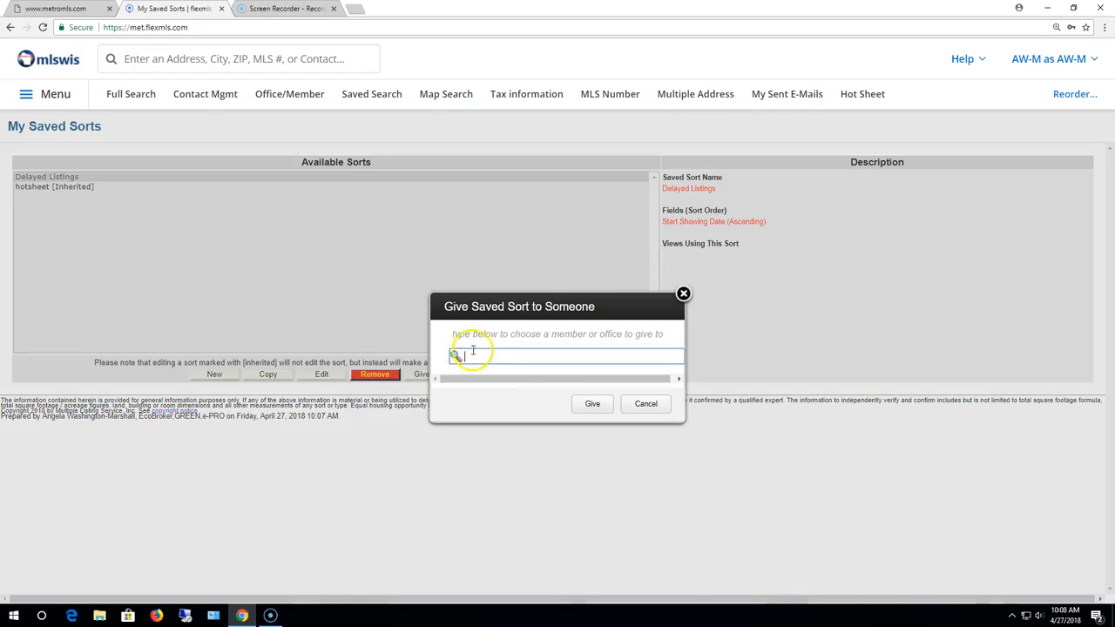
{"action": "type", "text": "sd"}
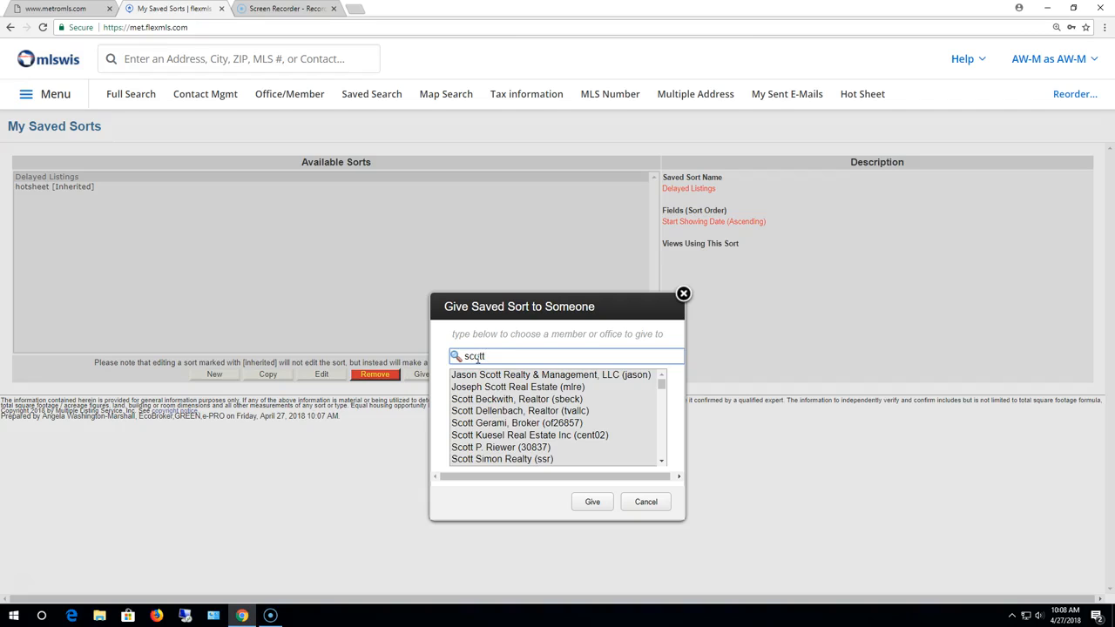
{"action": "left_click", "coordinate": [683, 293]}
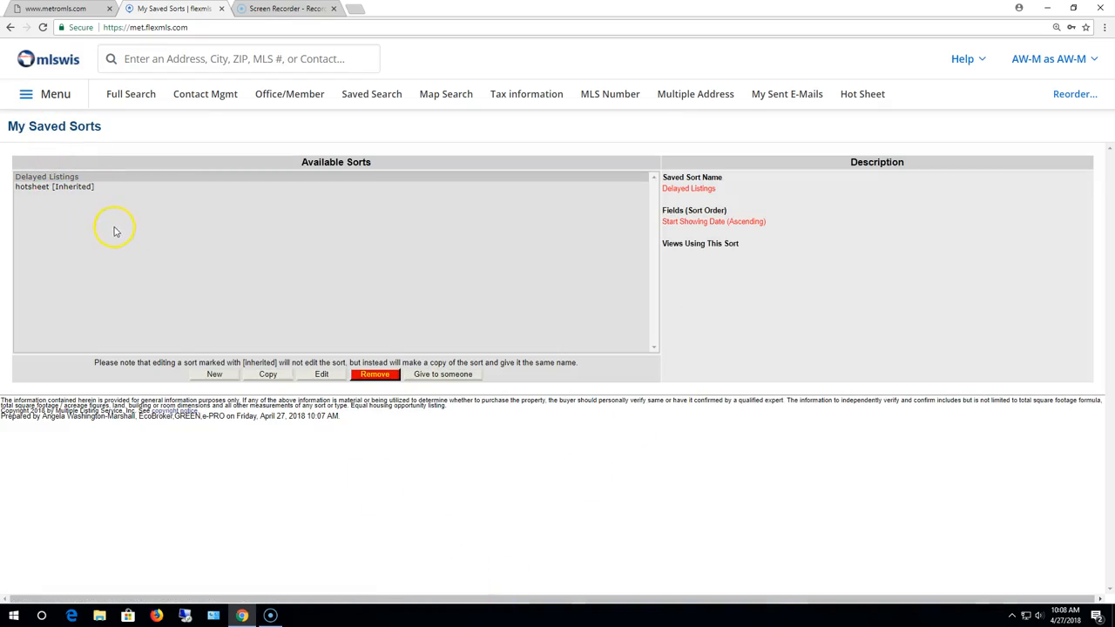
Run a full search for Single Family listings with Delayed status in Waukesha County and view the results.
{"action": "left_click", "coordinate": [124, 96]}
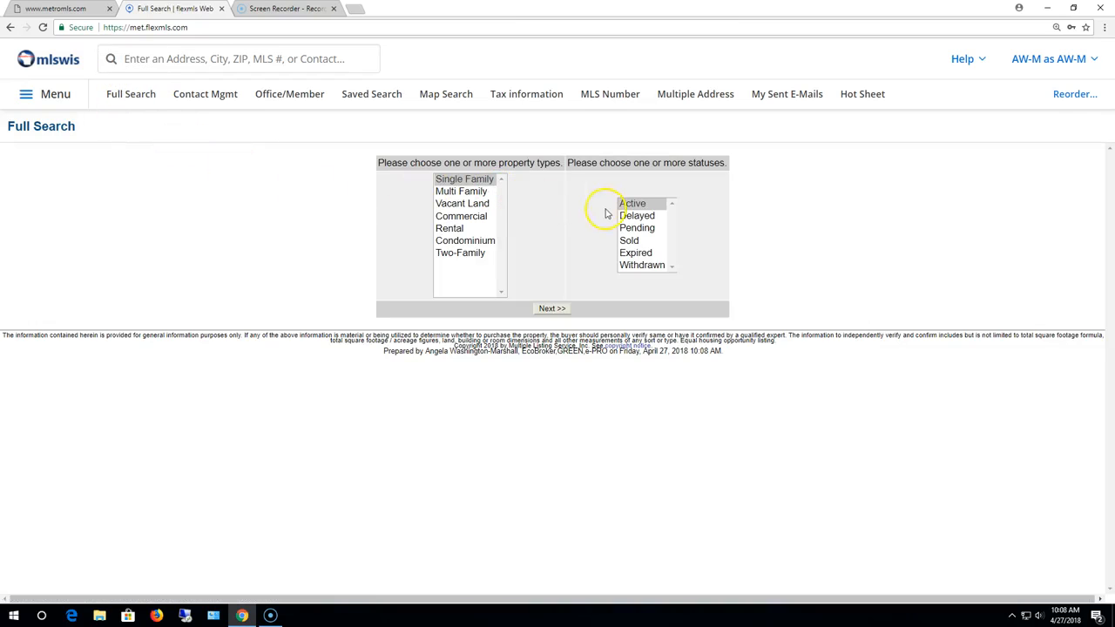
{"action": "left_click", "coordinate": [639, 216]}
{"action": "left_click", "coordinate": [552, 310]}
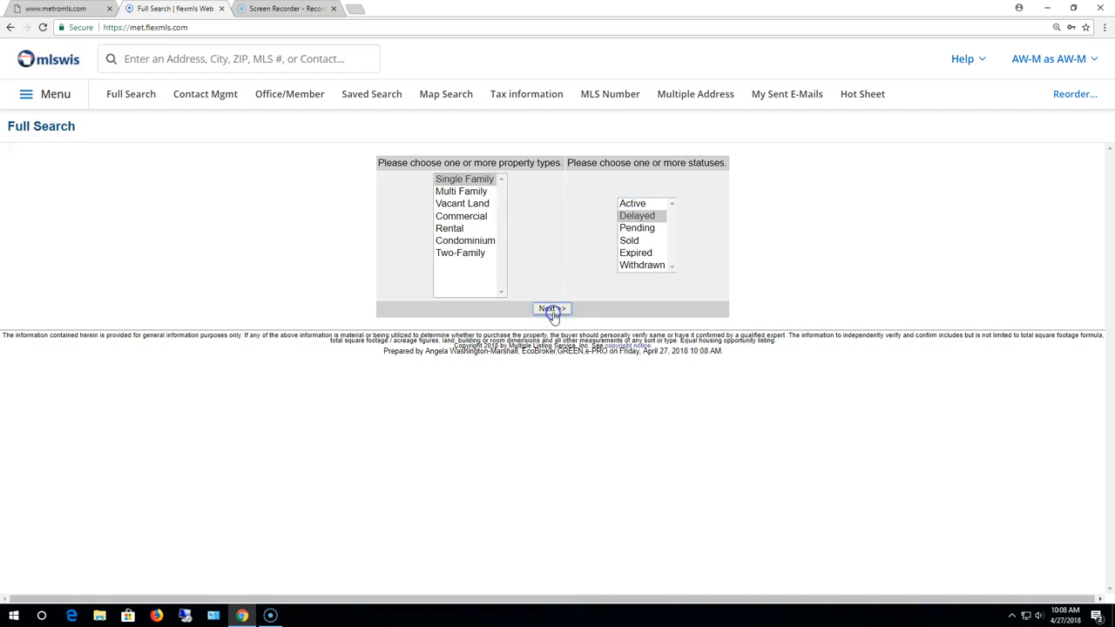
{"action": "left_click", "coordinate": [548, 246]}
{"action": "type", "text": "wau"}
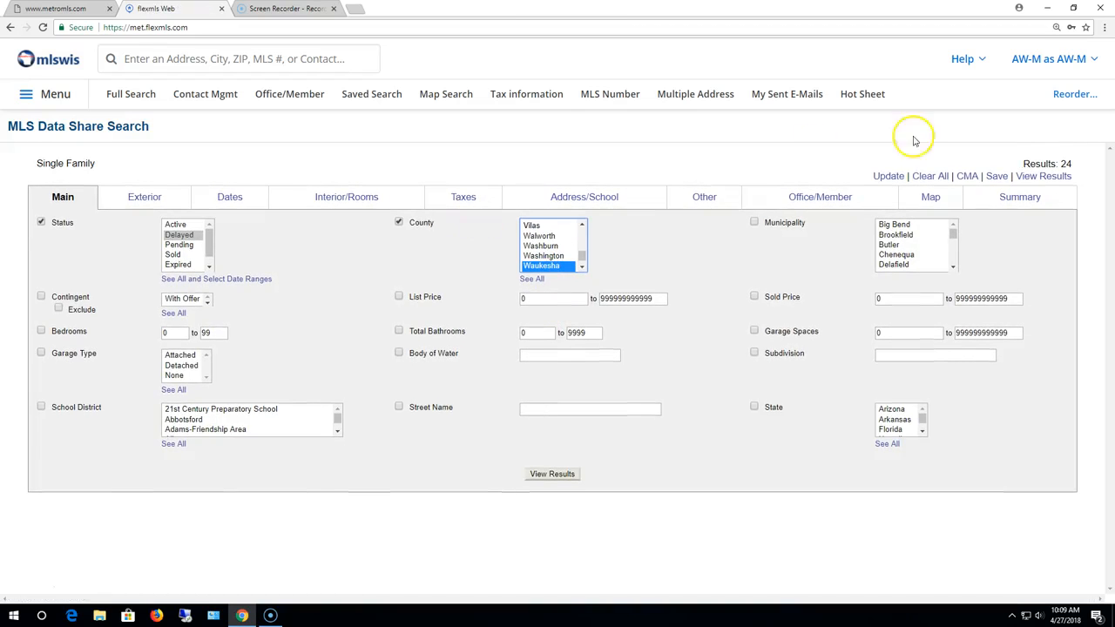
{"action": "left_click", "coordinate": [555, 476]}
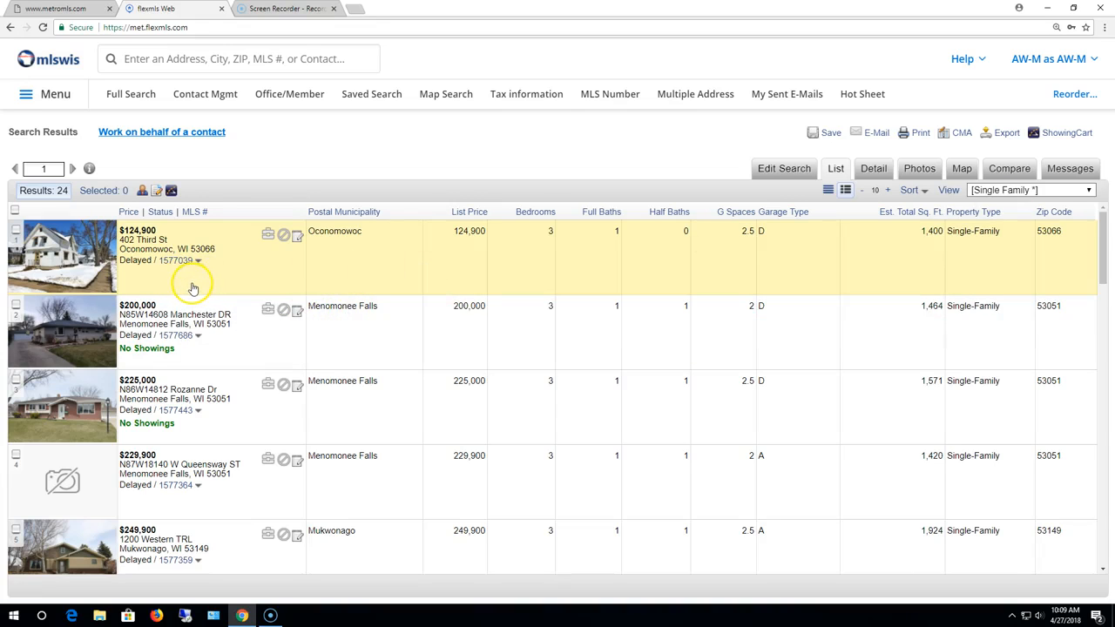
Sort the search results by the Delayed Listings saved sort and switch them to the detail view.
{"action": "left_click", "coordinate": [922, 190]}
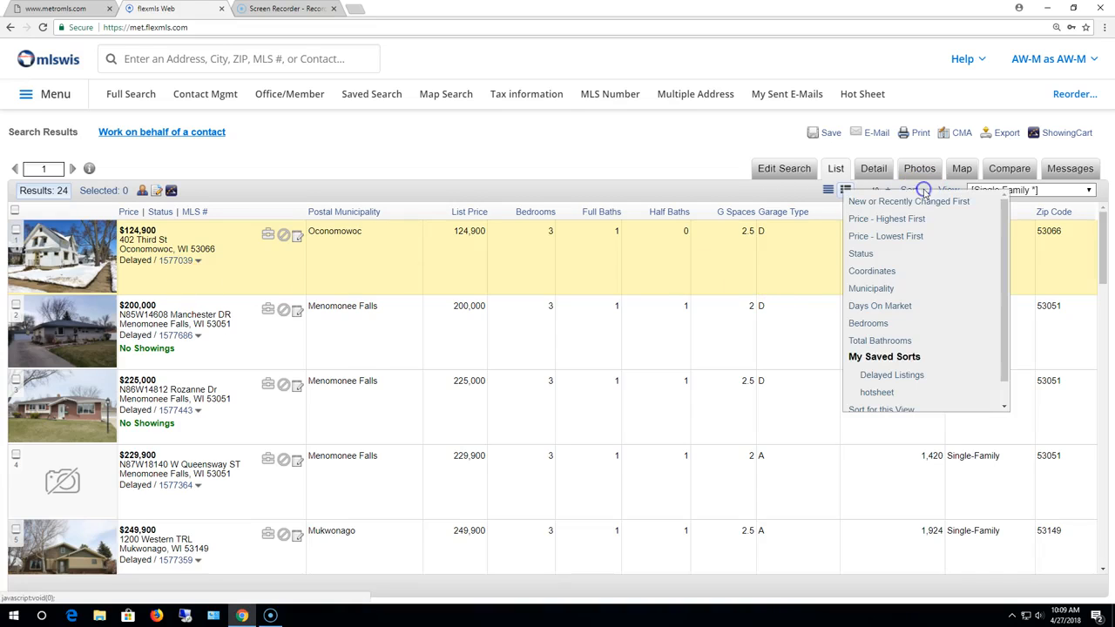
{"action": "left_click", "coordinate": [894, 376]}
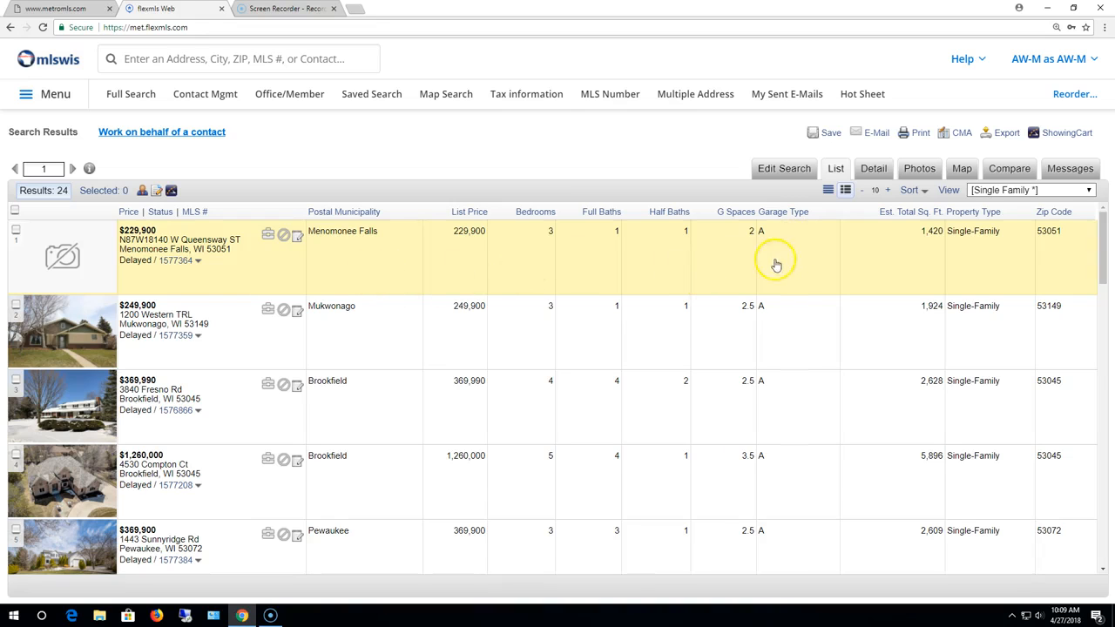
{"action": "left_click", "coordinate": [874, 169]}
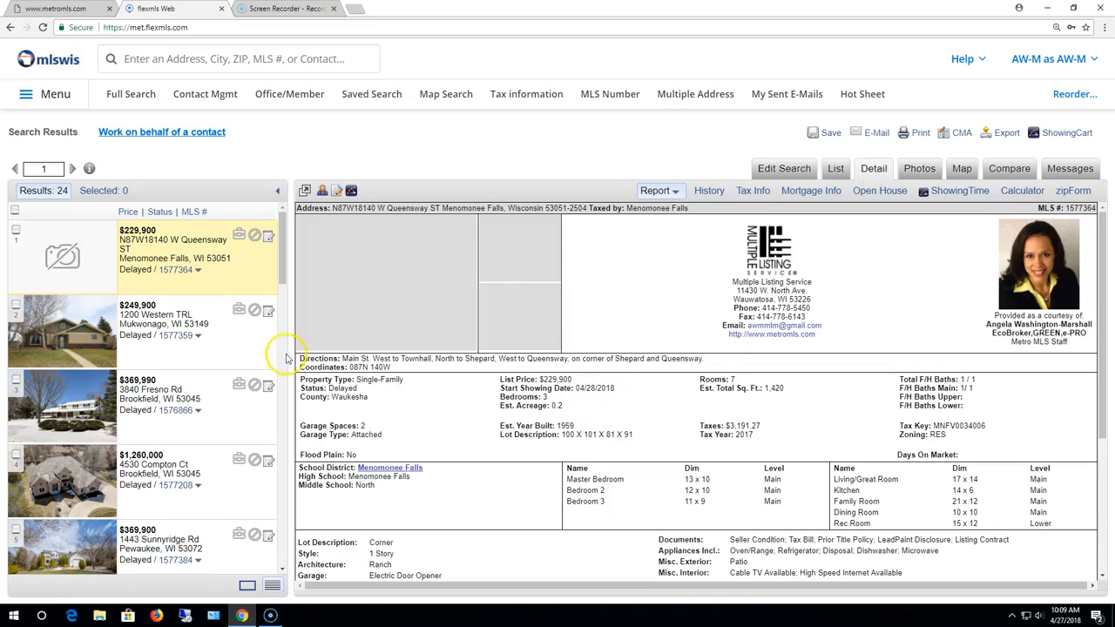
Go through the detail reports of the second to seventh listings to check the order of their start showing dates.
{"action": "left_click", "coordinate": [253, 350]}
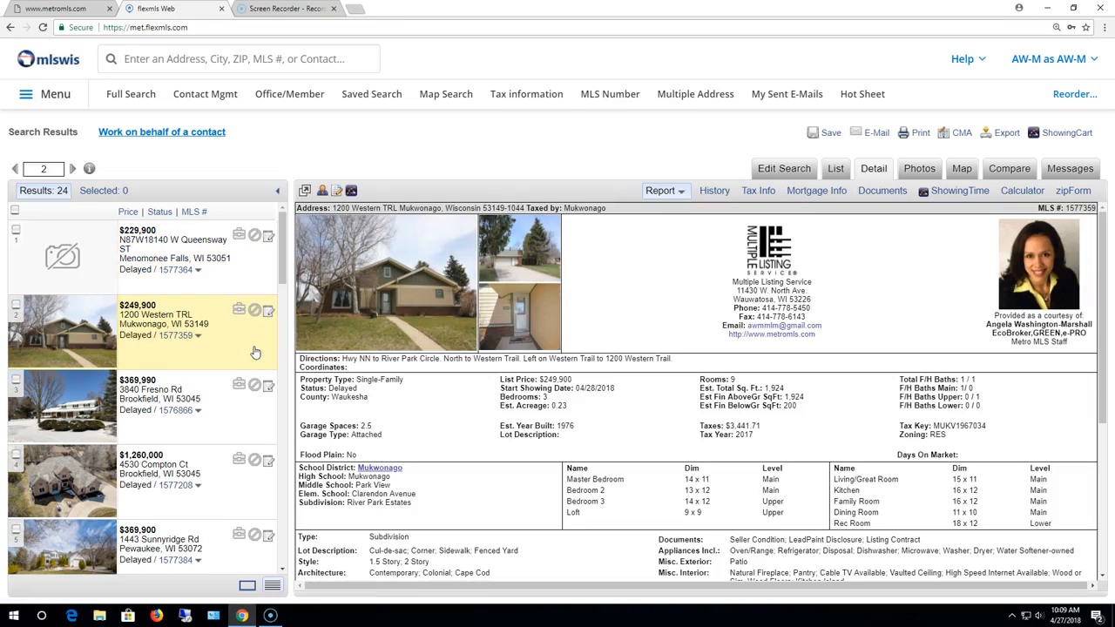
{"action": "left_click", "coordinate": [252, 408]}
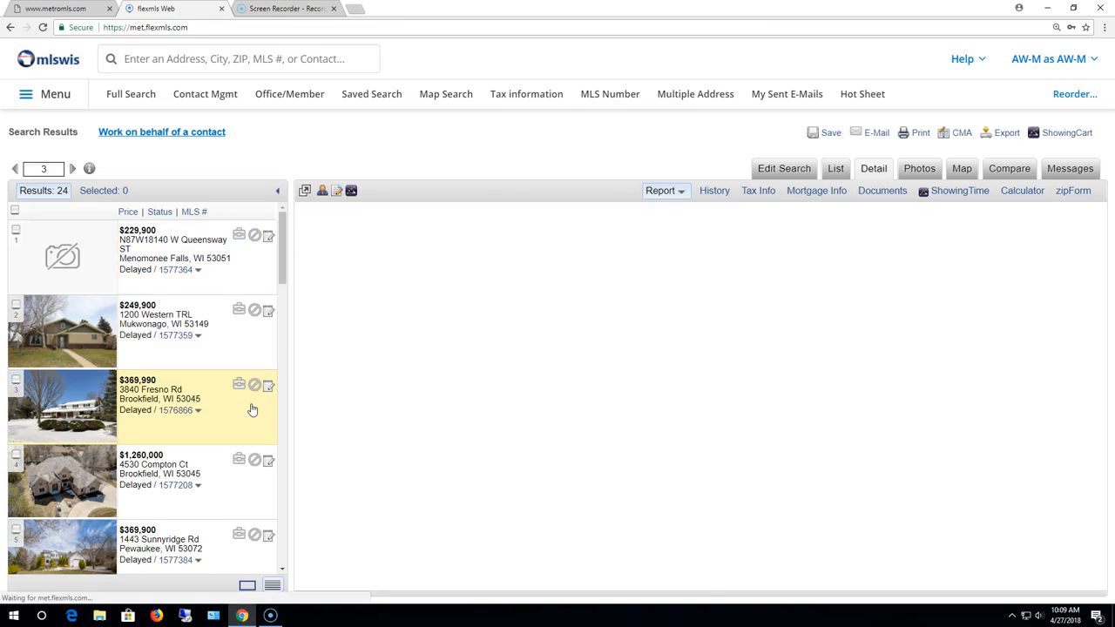
{"action": "left_click", "coordinate": [237, 490]}
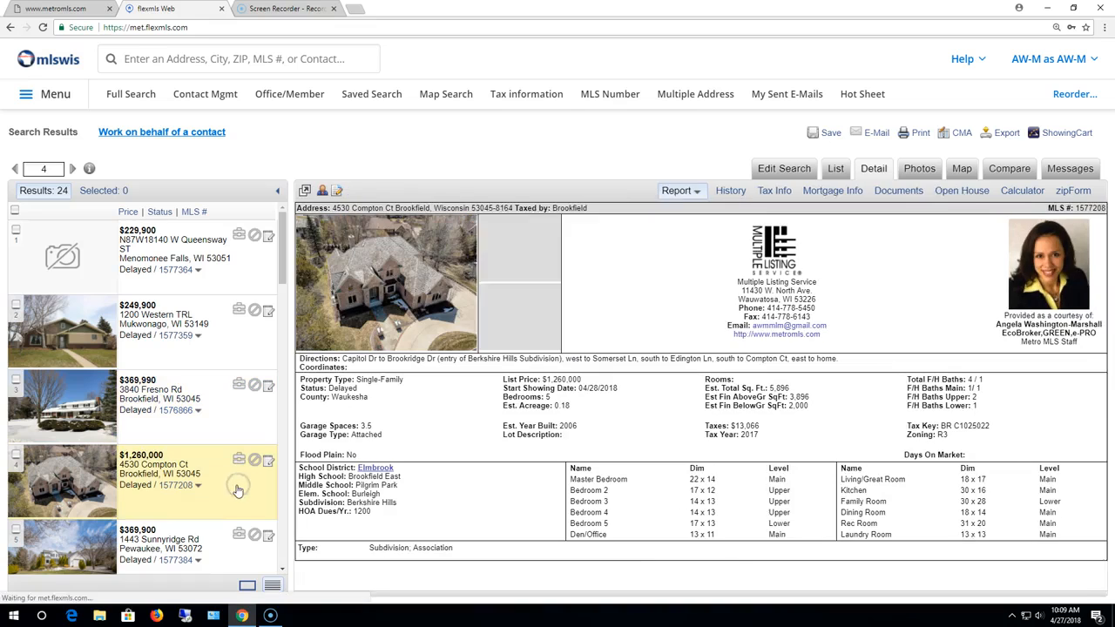
{"action": "left_click", "coordinate": [226, 549]}
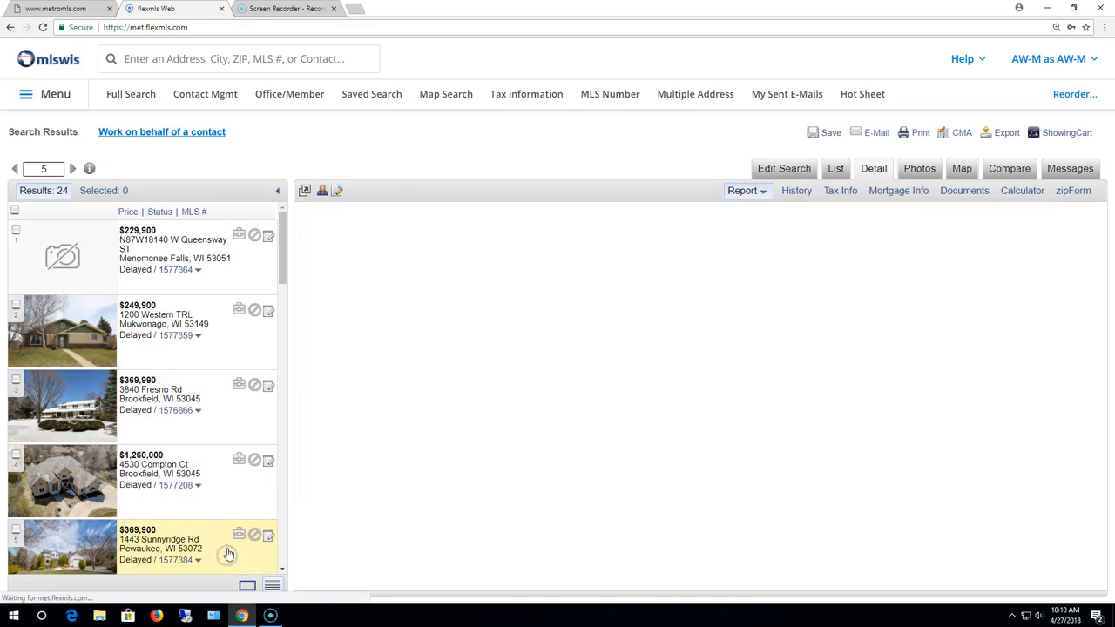
{"action": "scroll", "coordinate": [227, 553], "scroll_direction": "down", "scroll_amount": 2}
{"action": "left_click", "coordinate": [237, 475]}
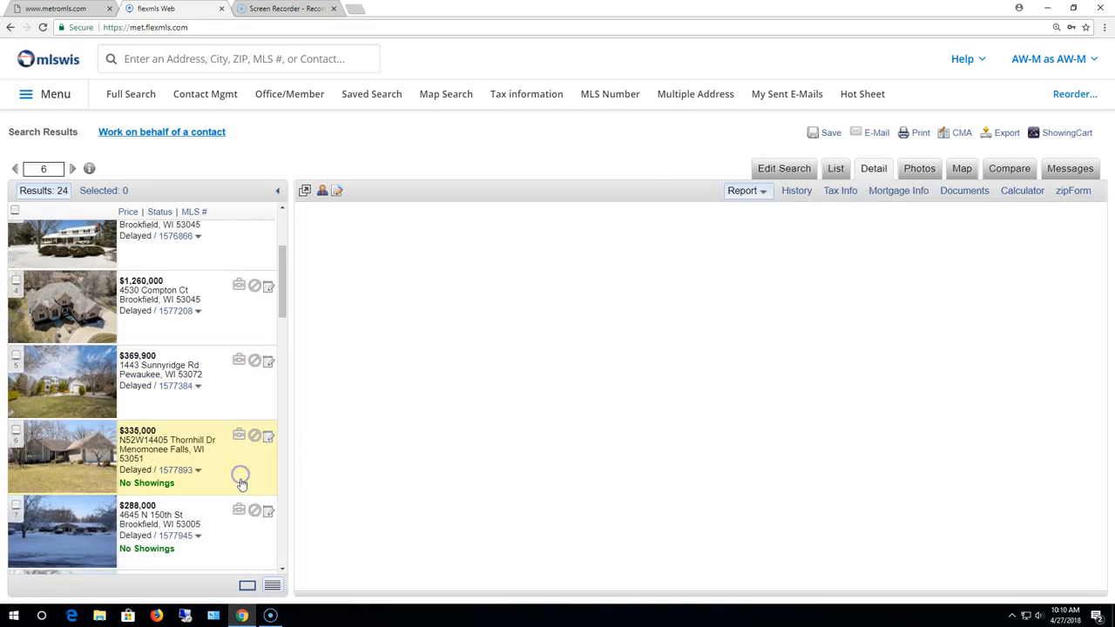
{"action": "left_click", "coordinate": [217, 534]}
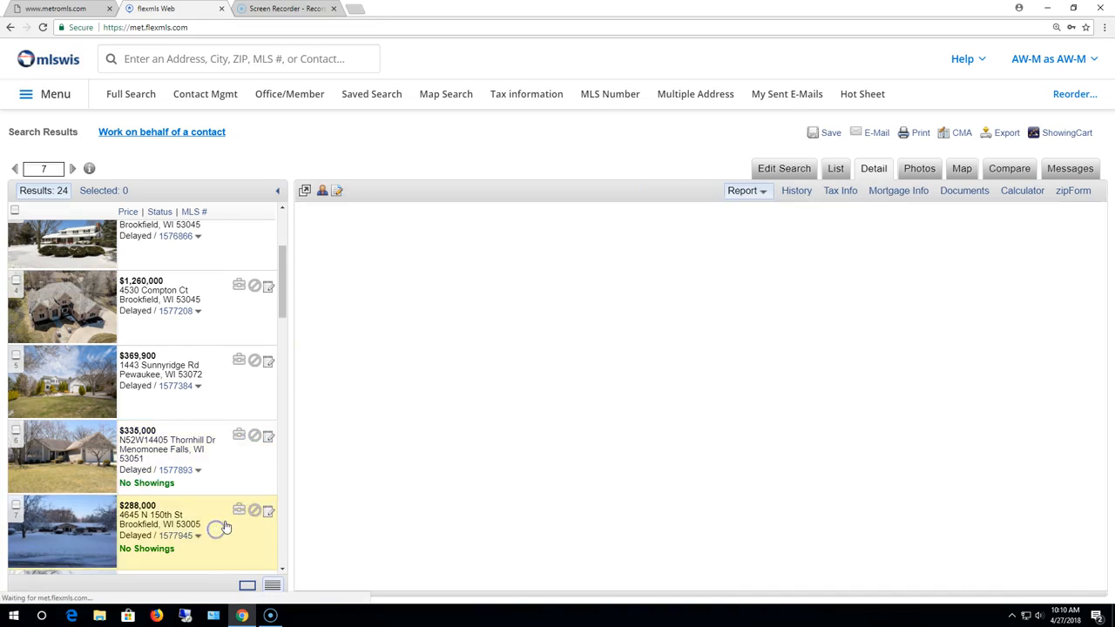
Open the detail report of the eleventh listing and check its start showing date.
{"action": "scroll", "coordinate": [222, 527], "scroll_direction": "down", "scroll_amount": 4}
{"action": "left_click", "coordinate": [233, 514]}
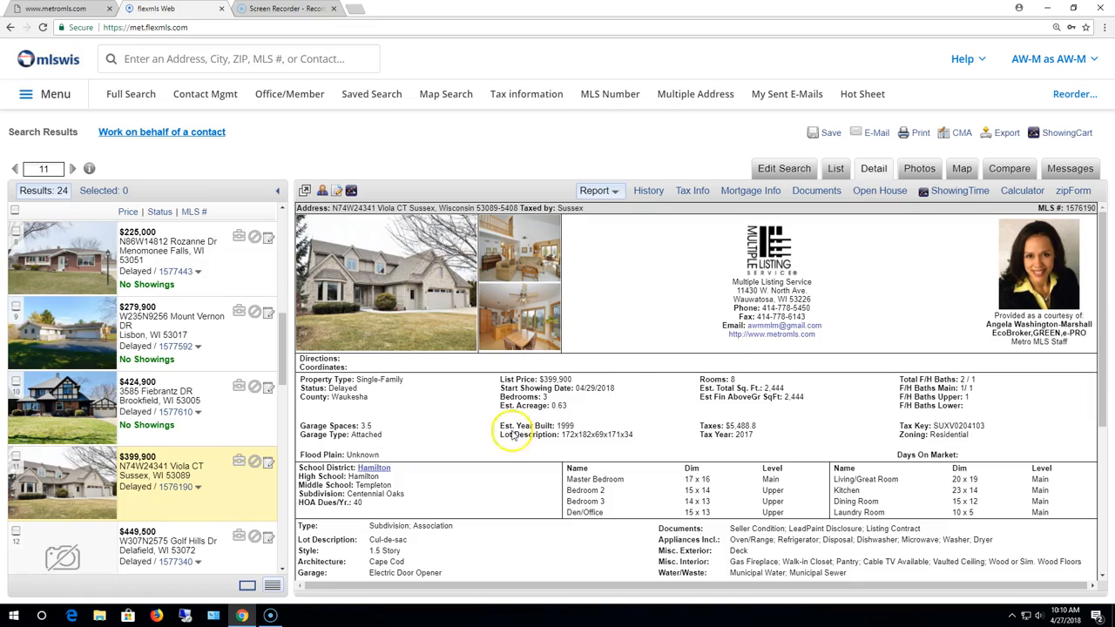
{"action": "left_click_drag", "start_coordinate": [502, 390], "coordinate": [620, 390]}
Return to the results list and start a new view based on Single Family, with the description Single Family Showing Date.
{"action": "left_click", "coordinate": [836, 169]}
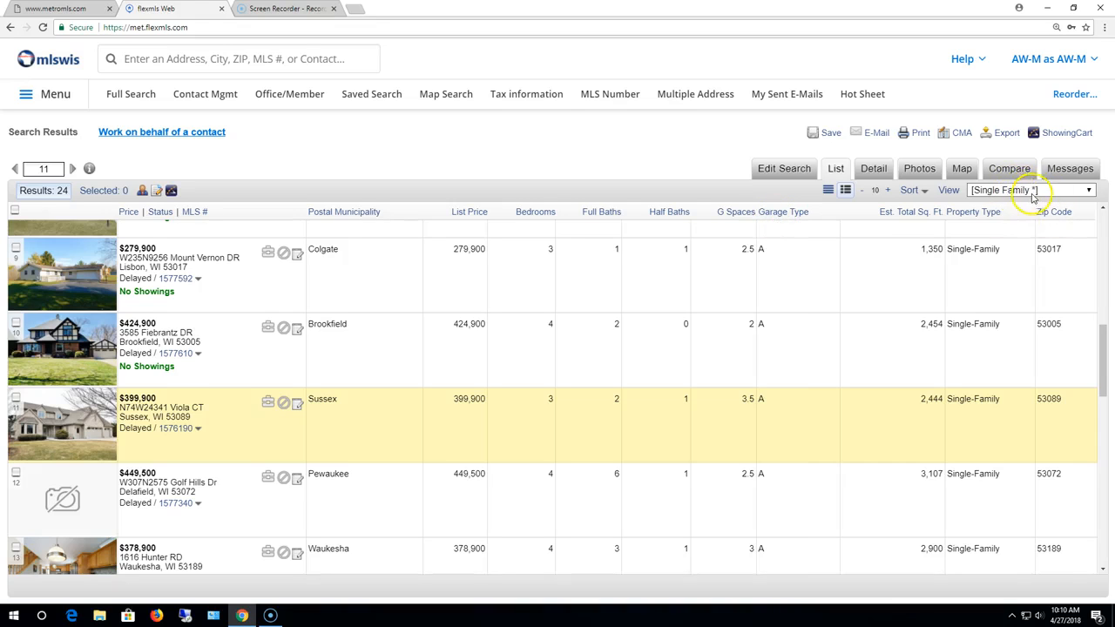
{"action": "left_click", "coordinate": [949, 190]}
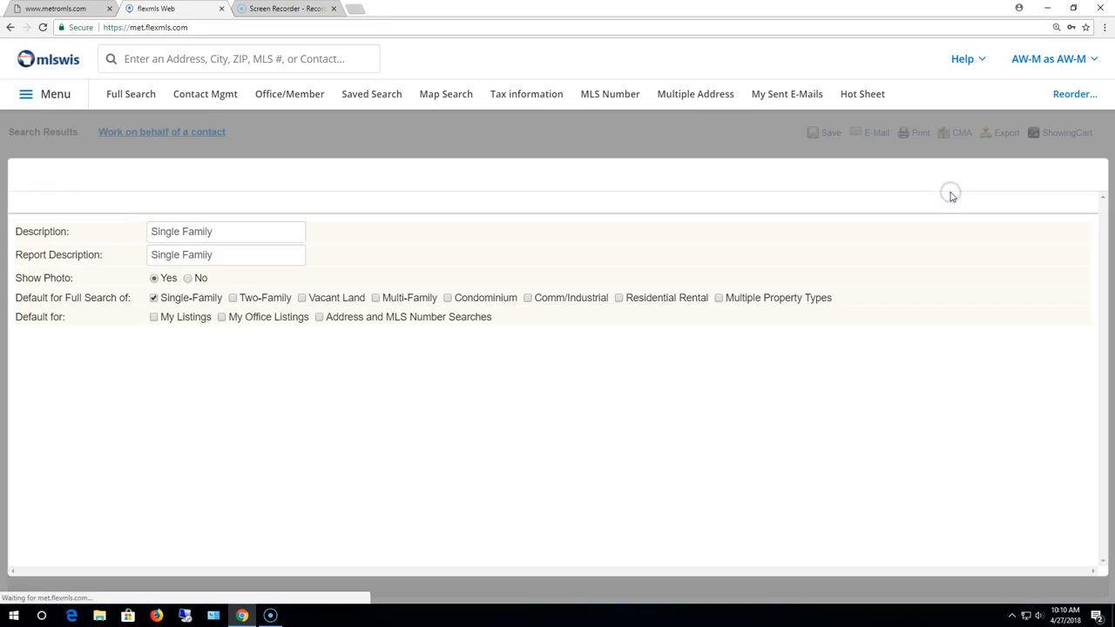
{"action": "left_click", "coordinate": [242, 232]}
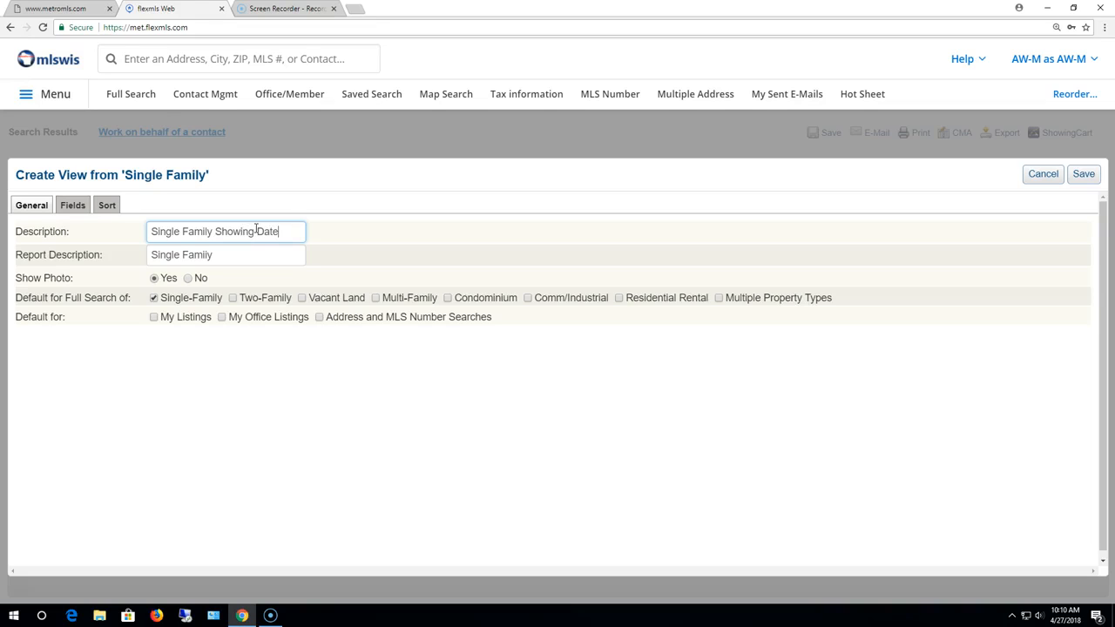
{"action": "type", "text": "Showing Date"}
Find the Start Showing Date field among the Single-Family fields and add it to the view.
{"action": "left_click", "coordinate": [75, 207]}
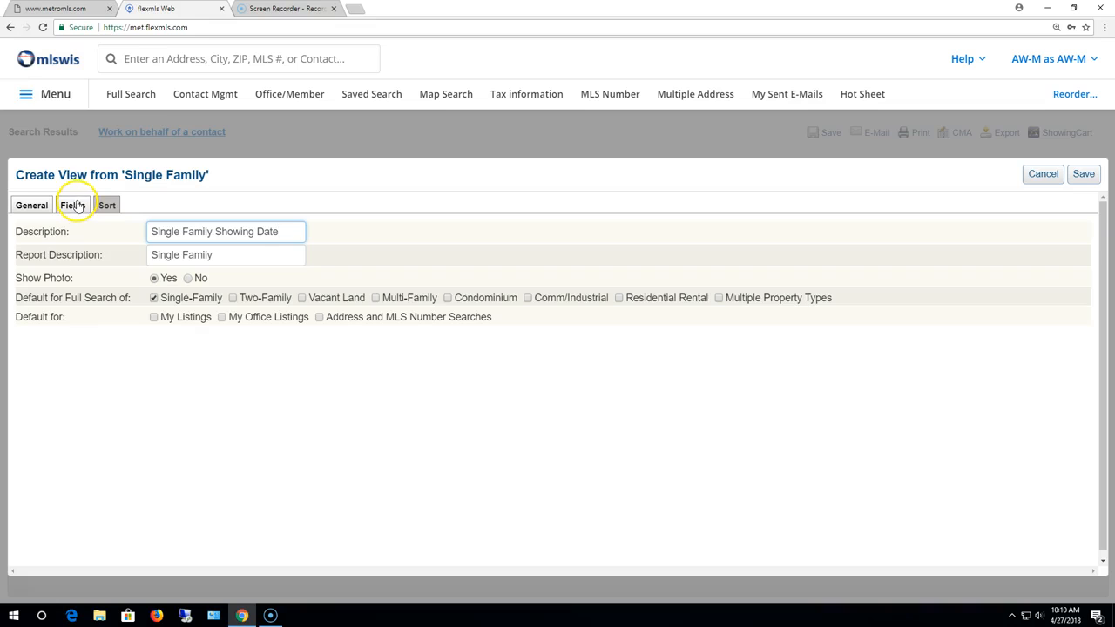
{"action": "left_click", "coordinate": [101, 264]}
{"action": "type", "text": "start"}
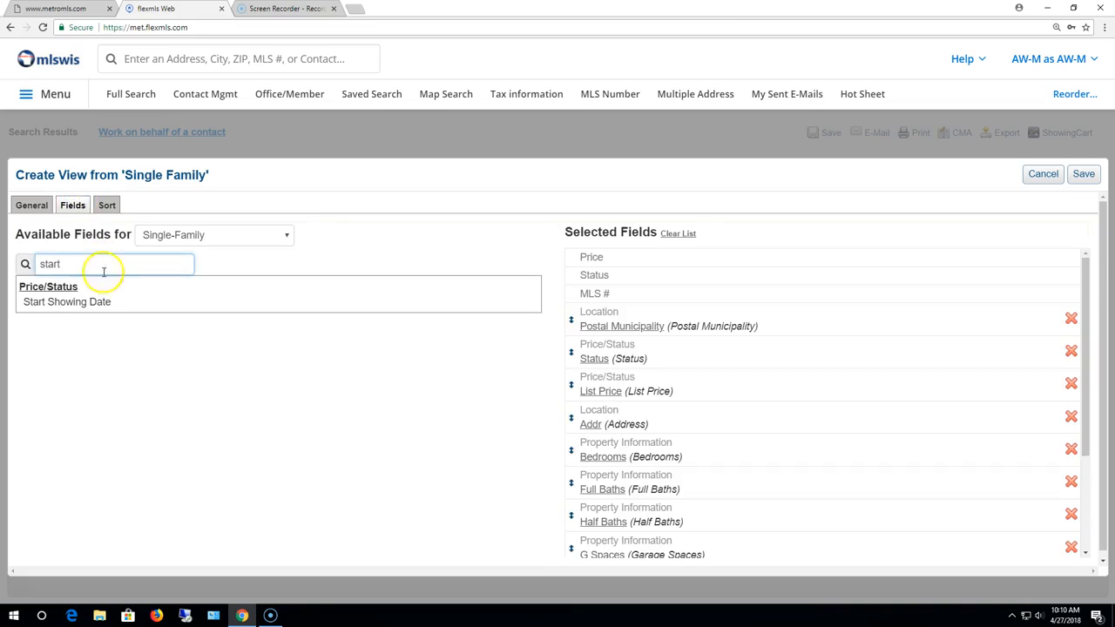
{"action": "double_click", "coordinate": [100, 302]}
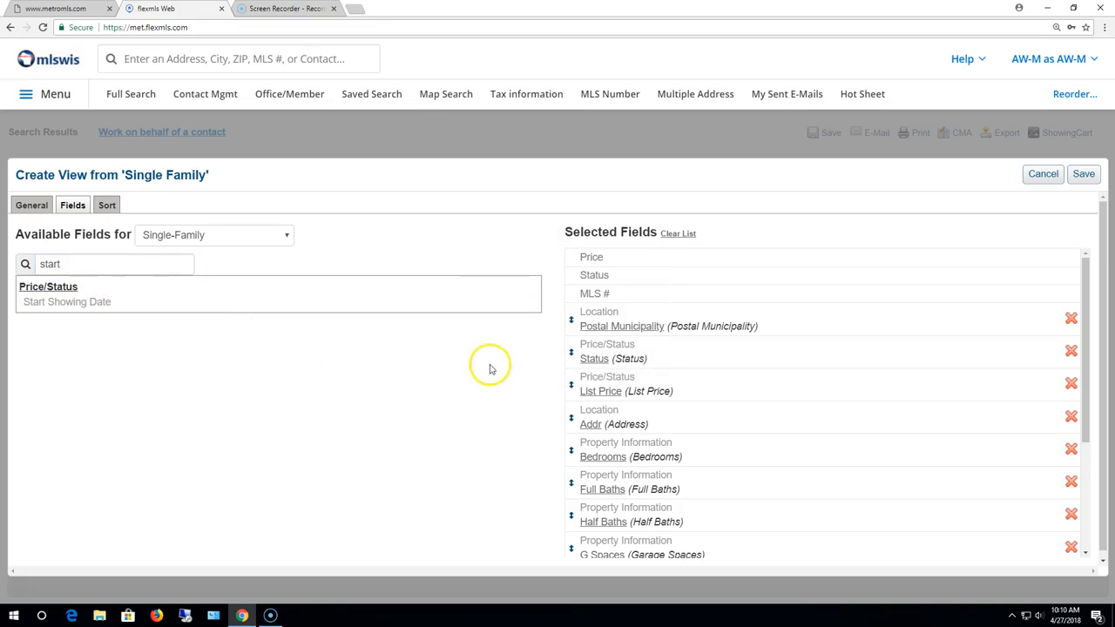
Move Start Showing Date above Postal Municipality in the selected fields and save the view.
{"action": "scroll", "coordinate": [697, 353], "scroll_direction": "down", "scroll_amount": 3}
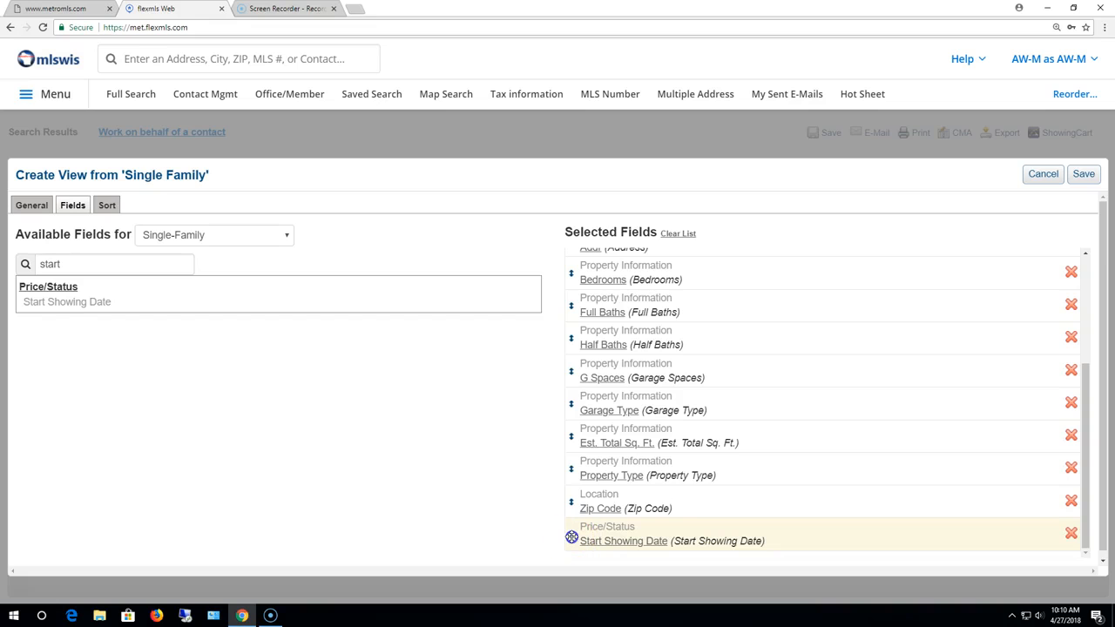
{"action": "left_click_drag", "start_coordinate": [572, 536], "coordinate": [570, 316]}
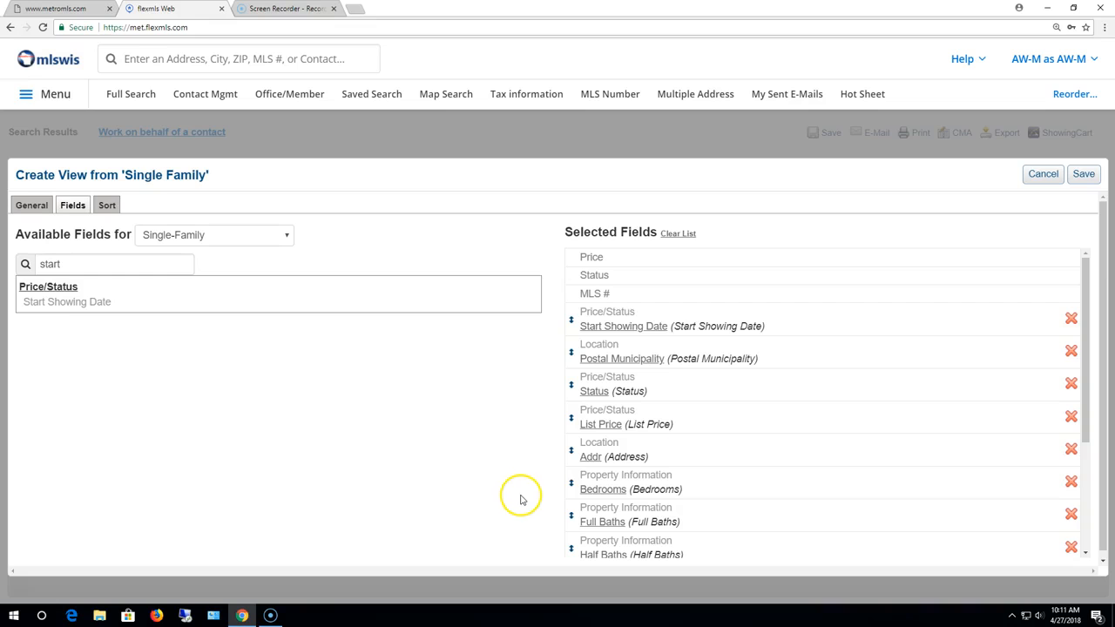
{"action": "left_click", "coordinate": [1084, 176]}
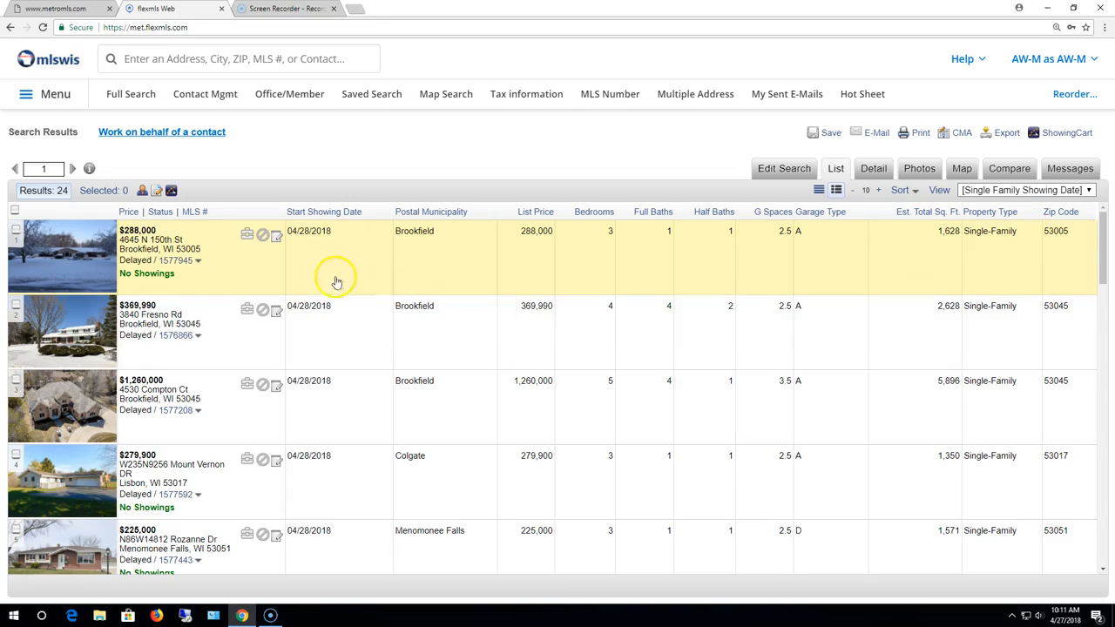
Look through the results list to check the order of the dates in the Start Showing Date column.
{"action": "scroll", "coordinate": [333, 301], "scroll_direction": "down", "scroll_amount": 1}
{"action": "scroll", "coordinate": [333, 305], "scroll_direction": "down", "scroll_amount": 5}
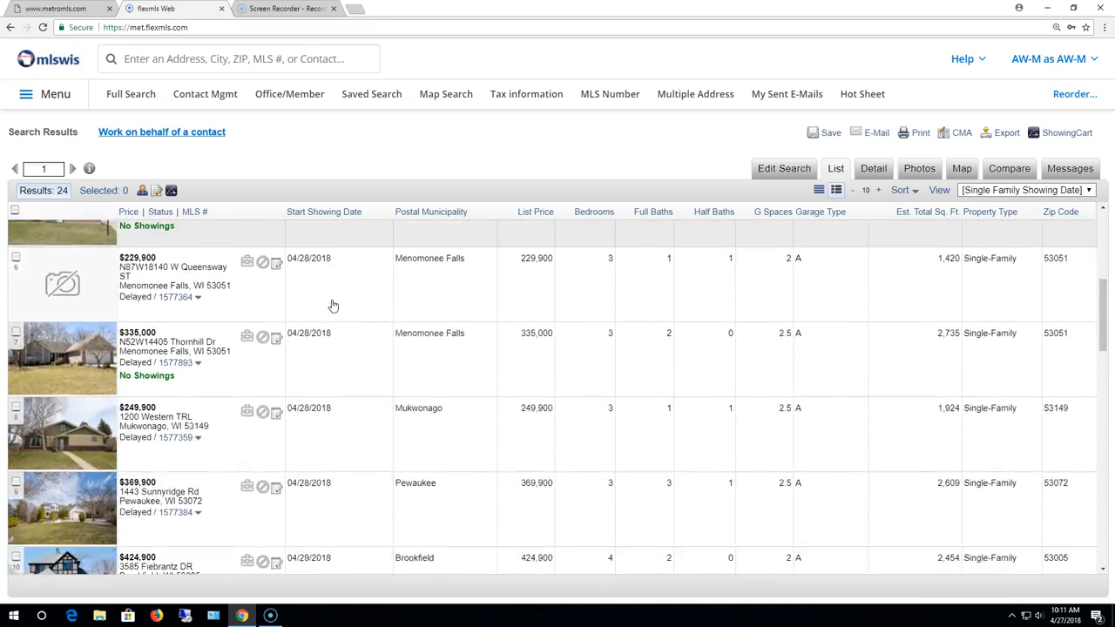
{"action": "scroll", "coordinate": [333, 305], "scroll_direction": "down", "scroll_amount": 6}
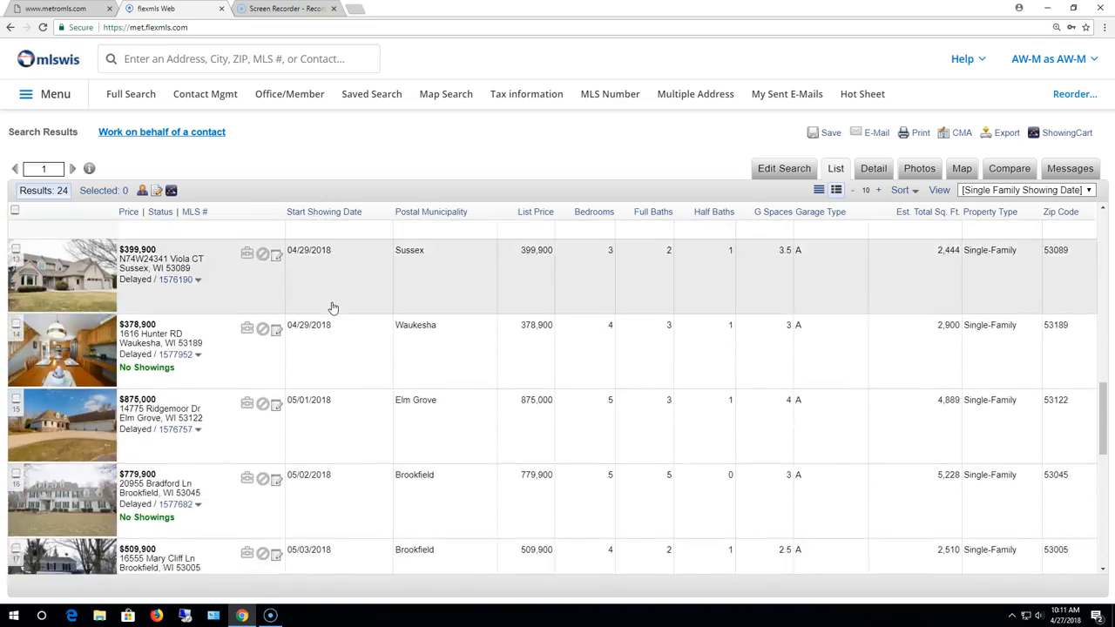
{"action": "scroll", "coordinate": [331, 305], "scroll_direction": "up", "scroll_amount": 10}
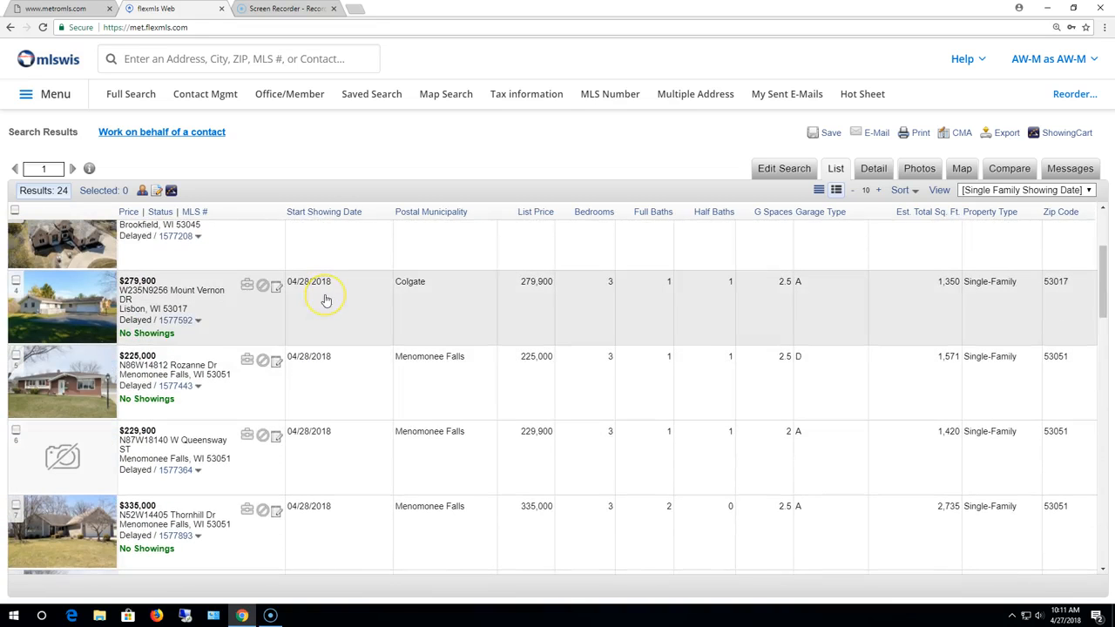